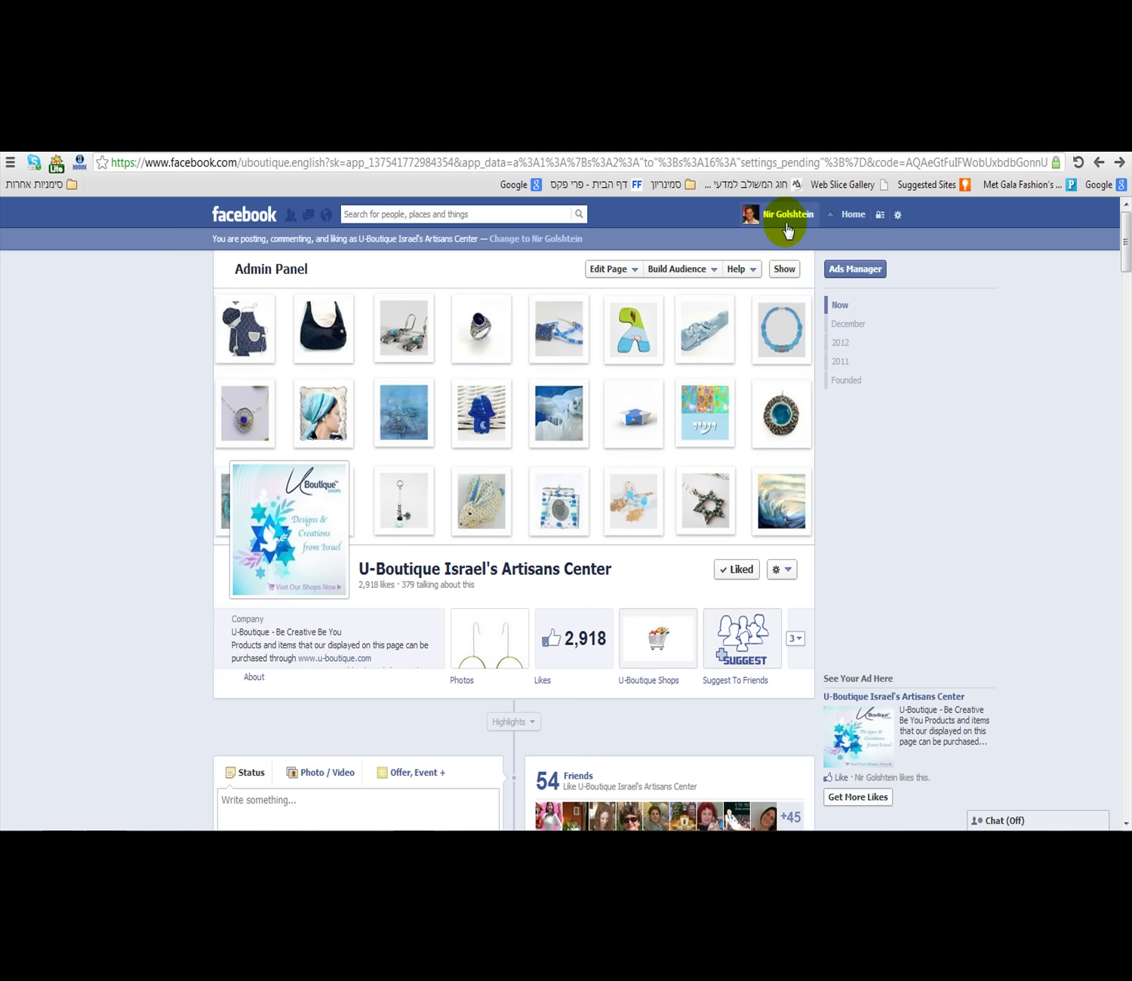
Step: Open the U-Boutique Shops tab and continue to the u-boutique.com homepage
left_click(654, 650)
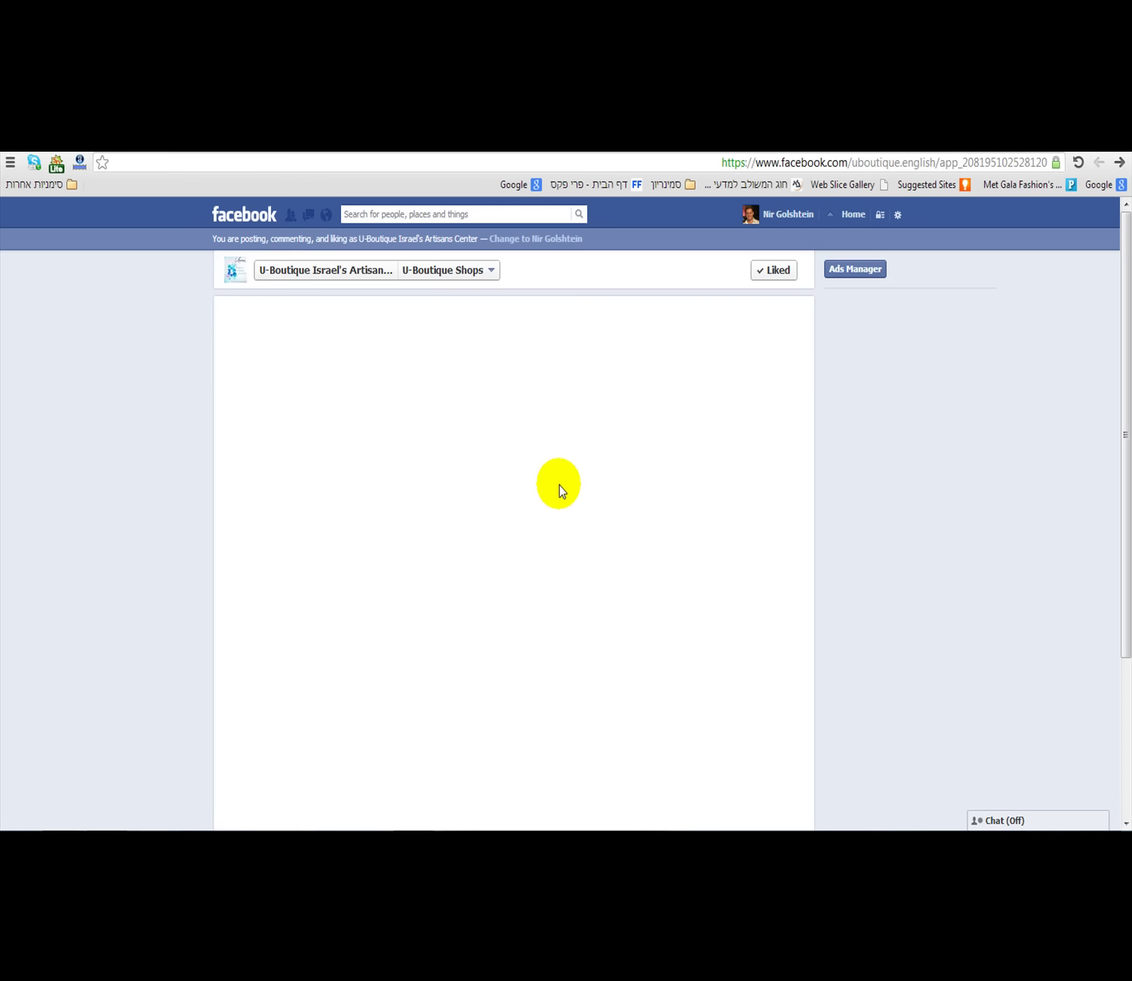
left_click(560, 504)
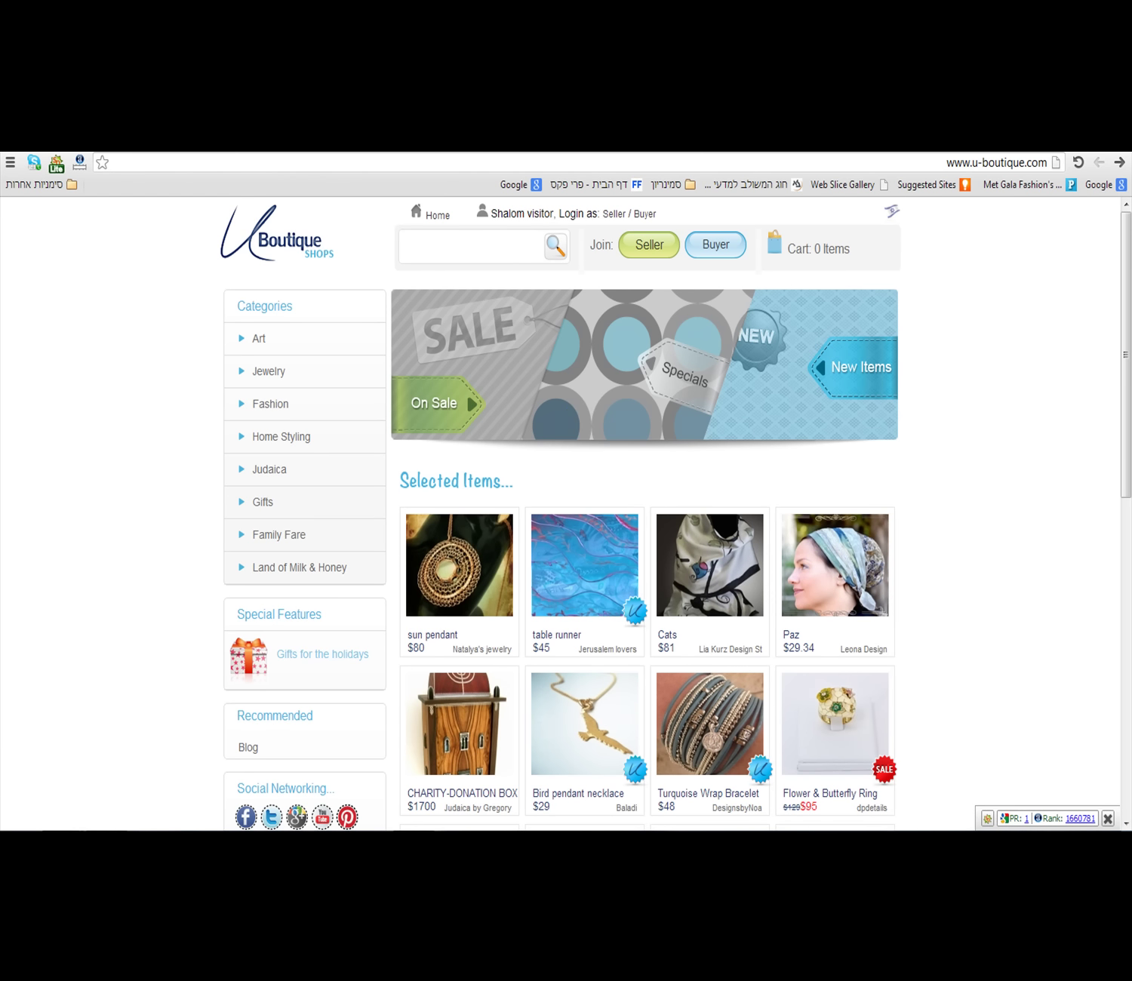
Step: In a new tab, Google 'woobox' and open the Woobox homepage from the results
key("ctrl+t")
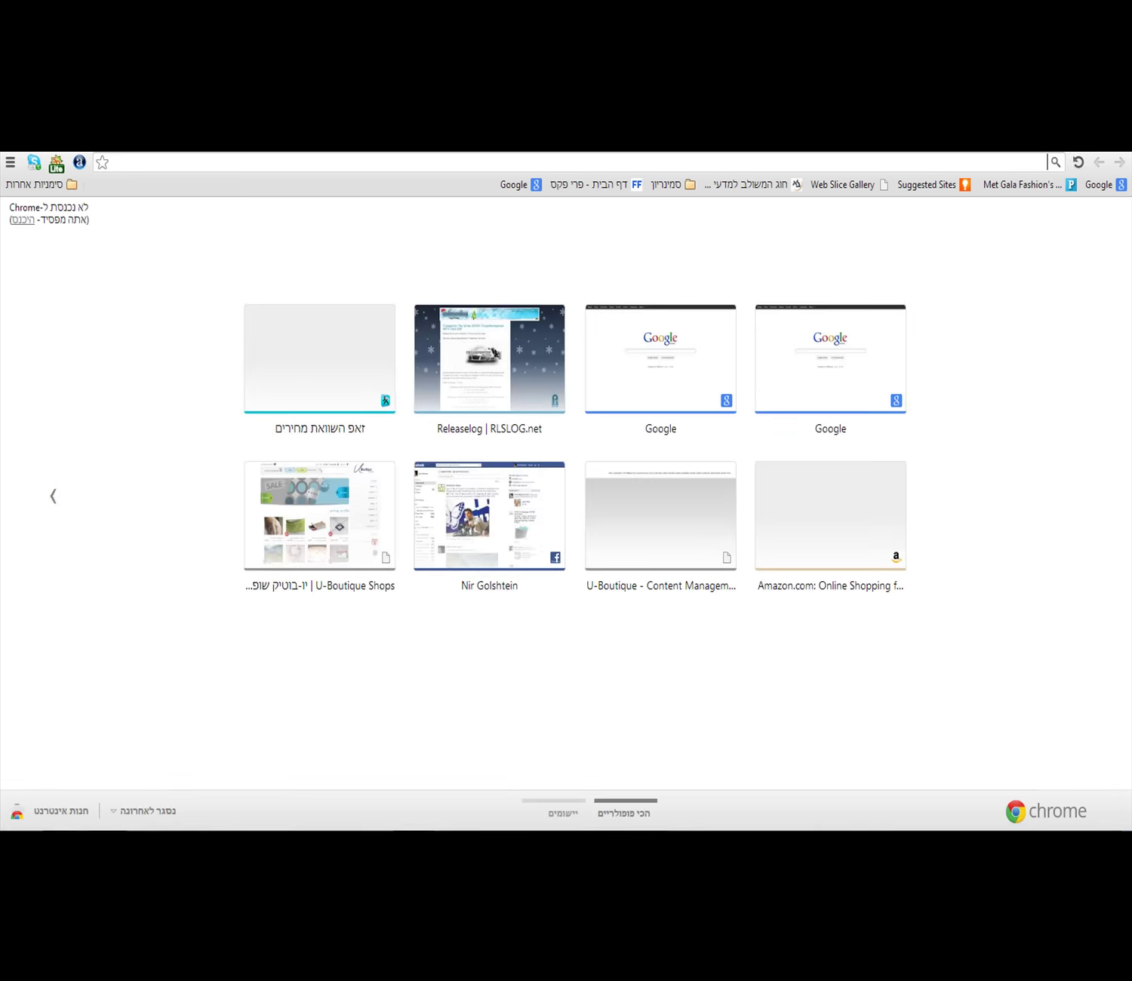
type("google.co.il")
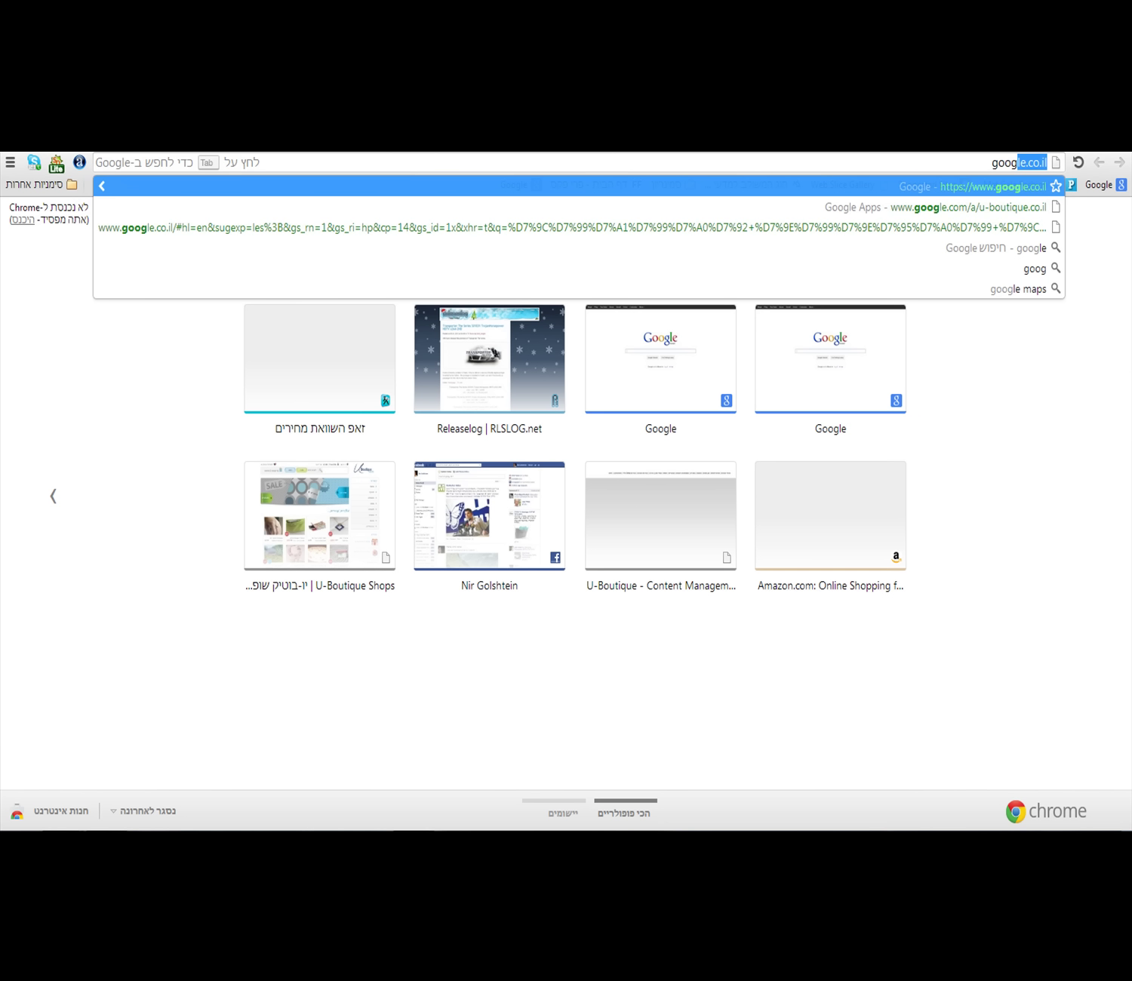
key("Return")
type("wwoob")
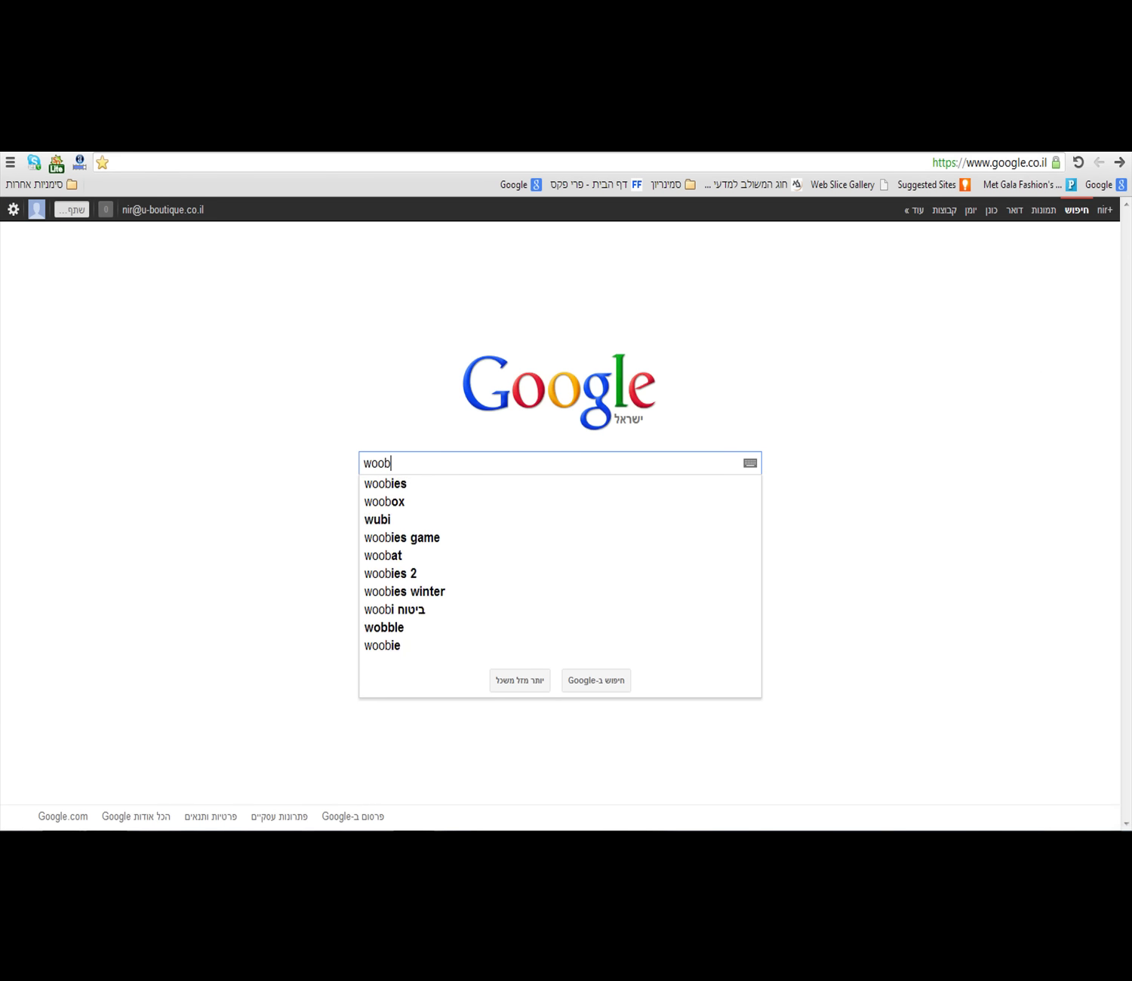
type("ox")
key("Return")
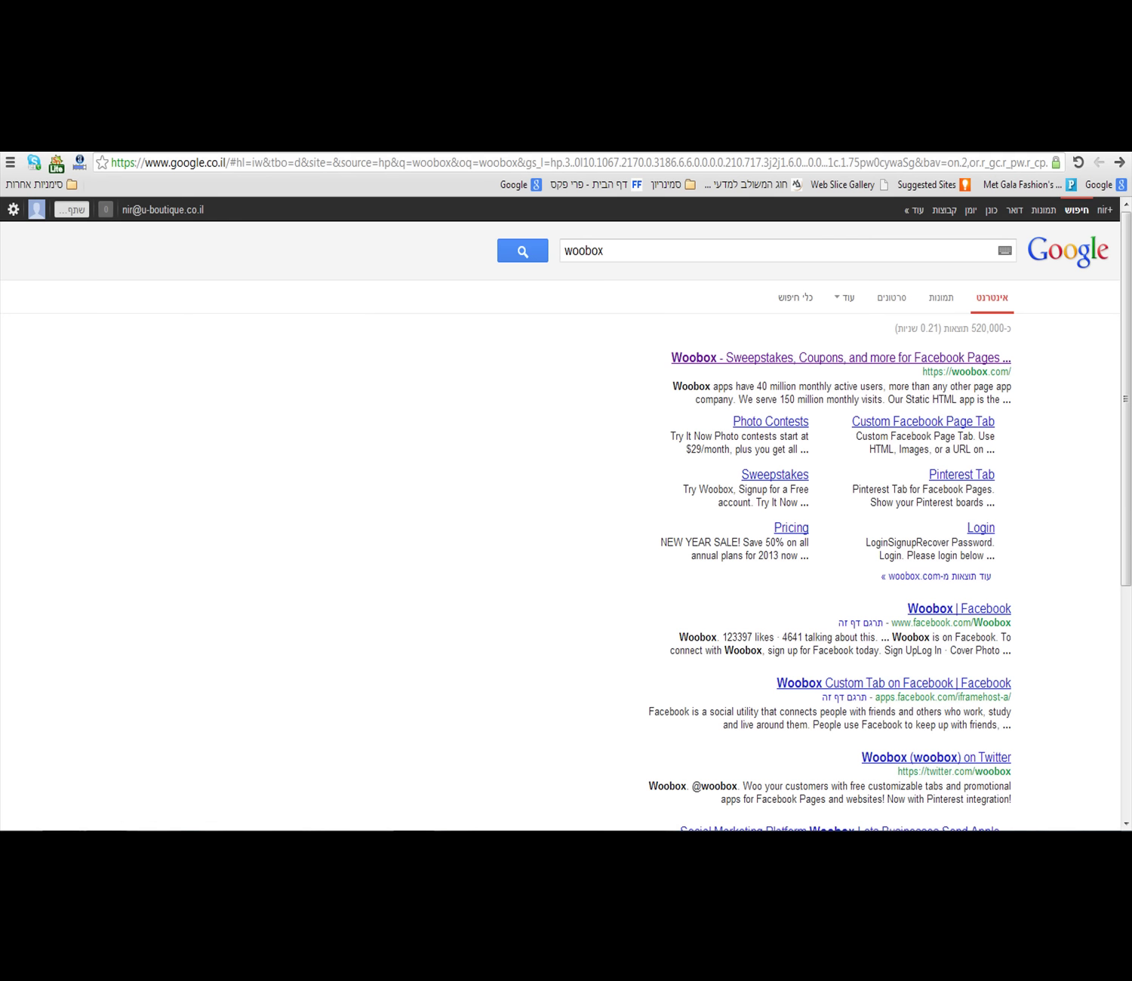
mouse_move(759, 359)
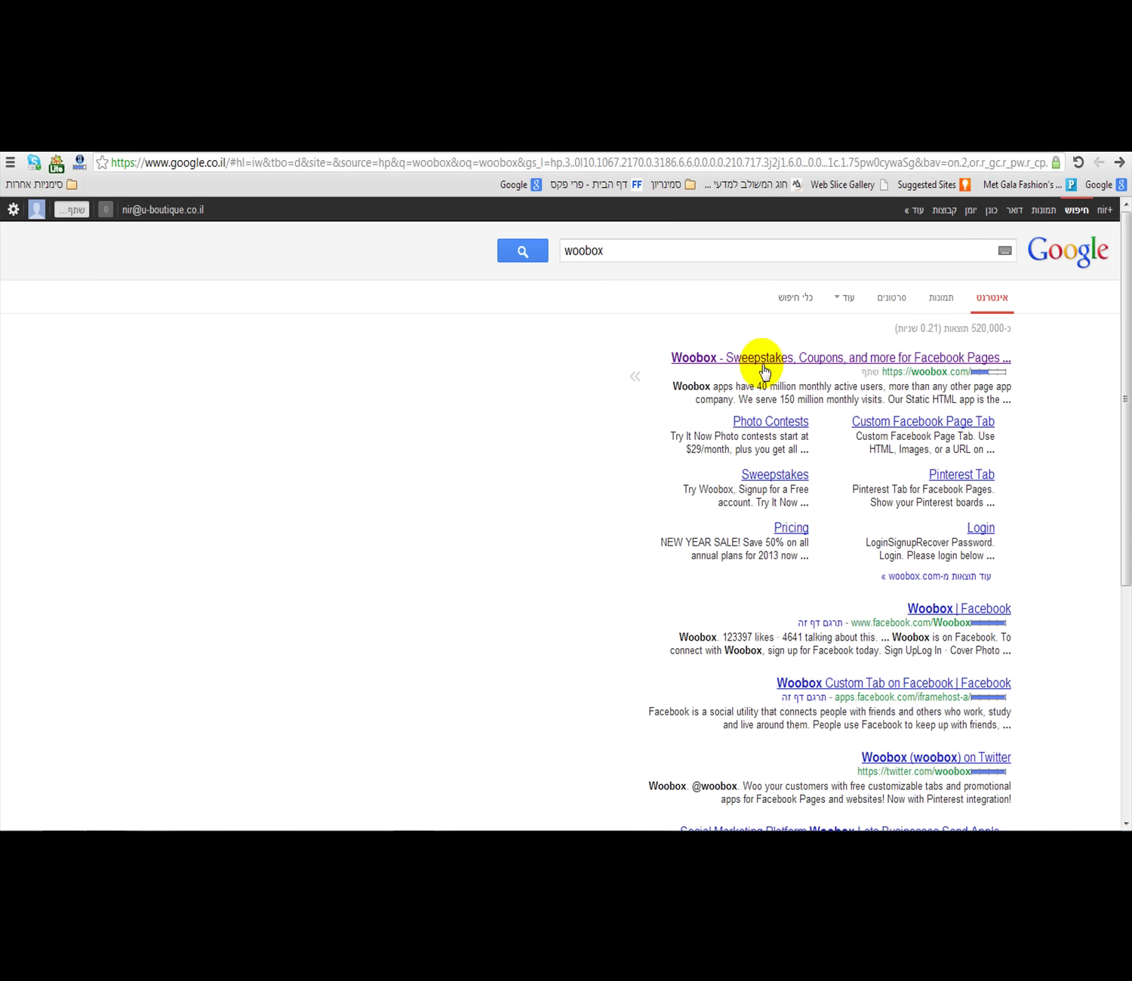
left_click(874, 363)
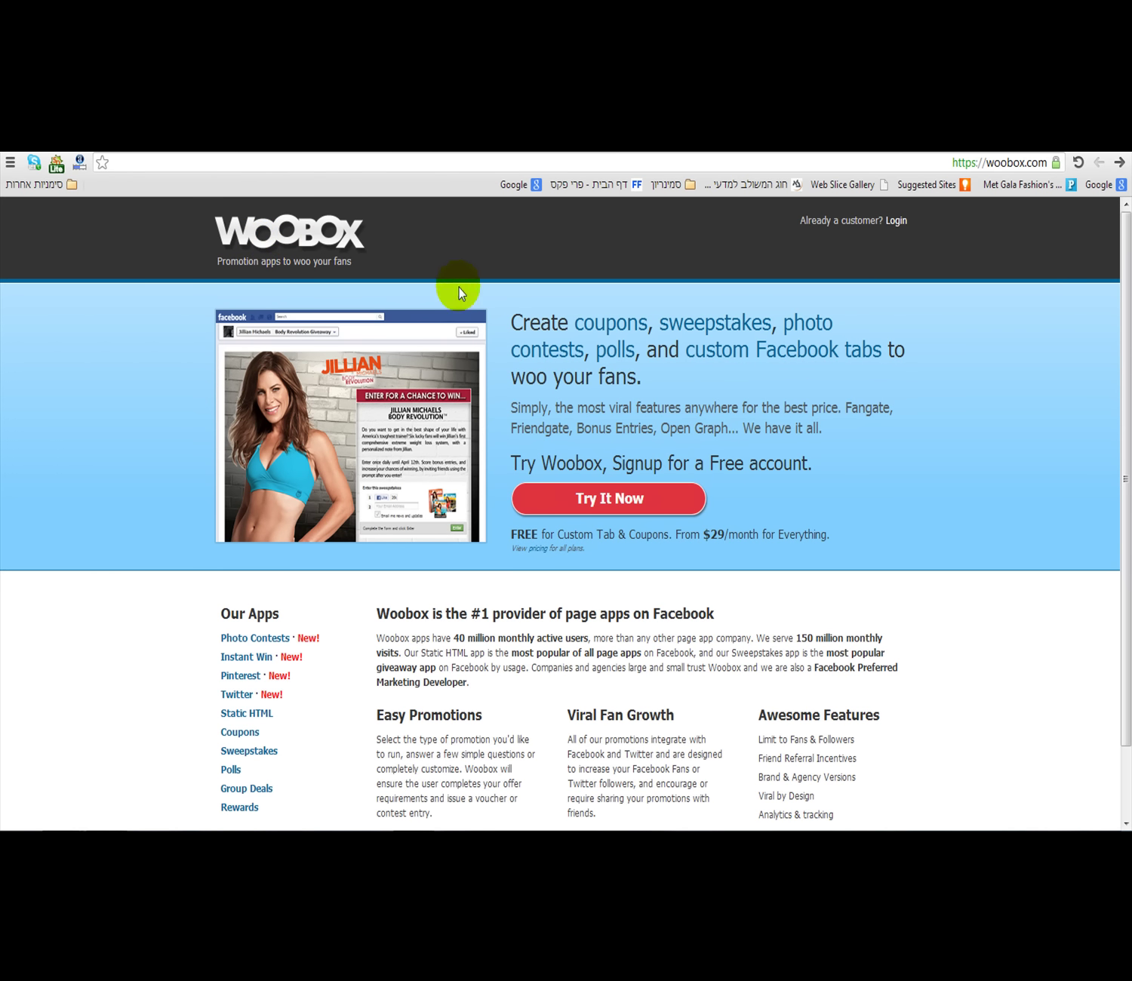
Step: Enter the Woobox dashboard via Try It Now and show the HTML Fangates list
left_click(651, 505)
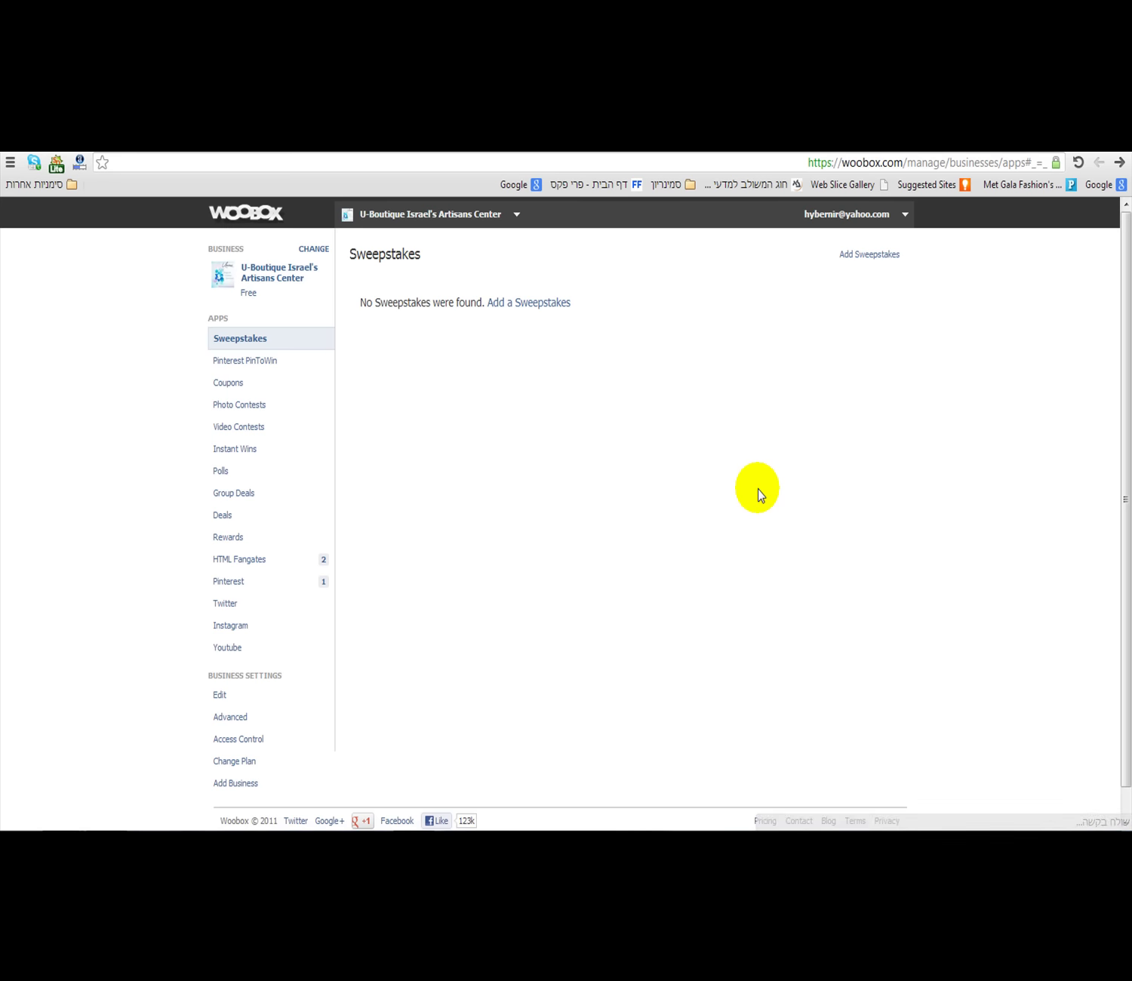
left_click(238, 560)
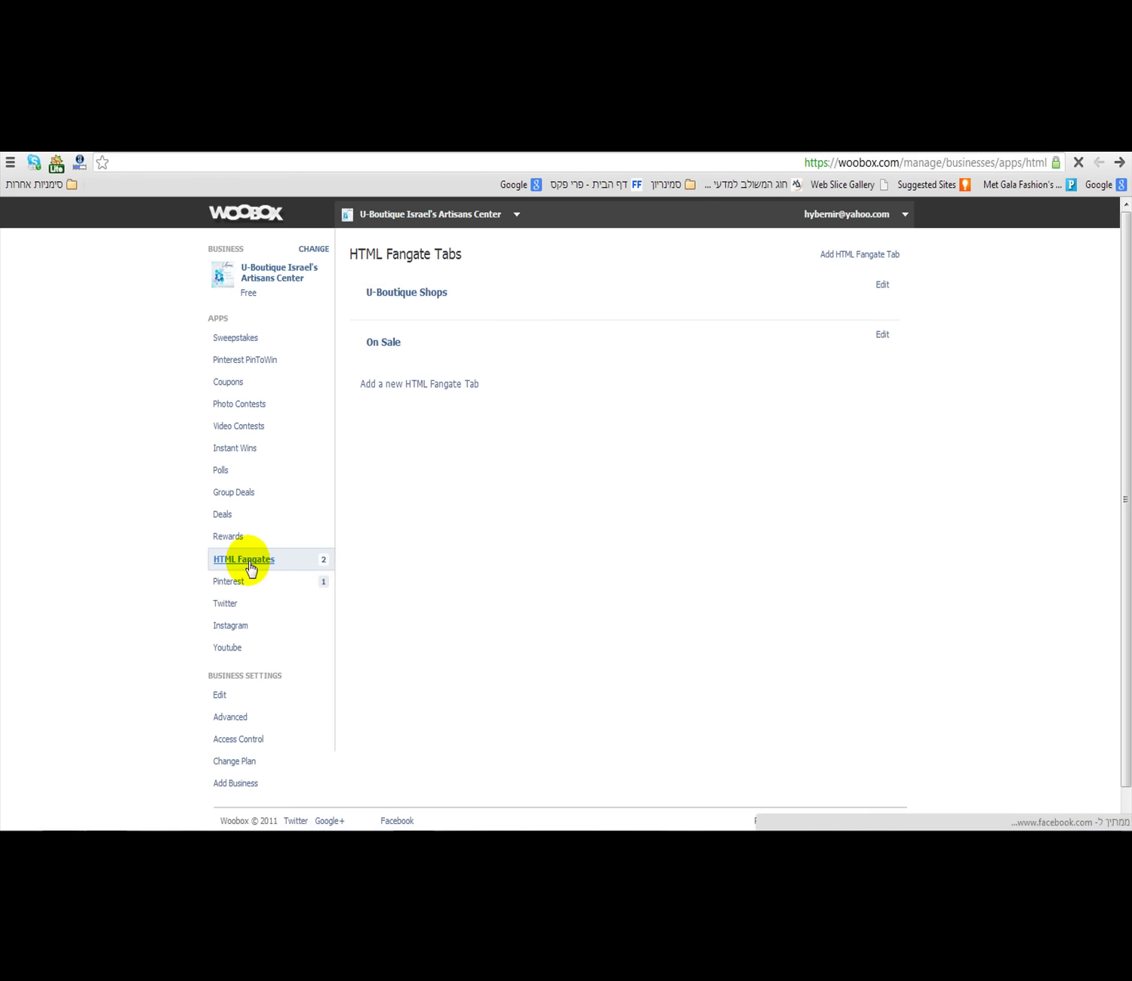
Step: Add an HTML Fangate tab redirecting to the bettyart store URL and save its settings
left_click(858, 260)
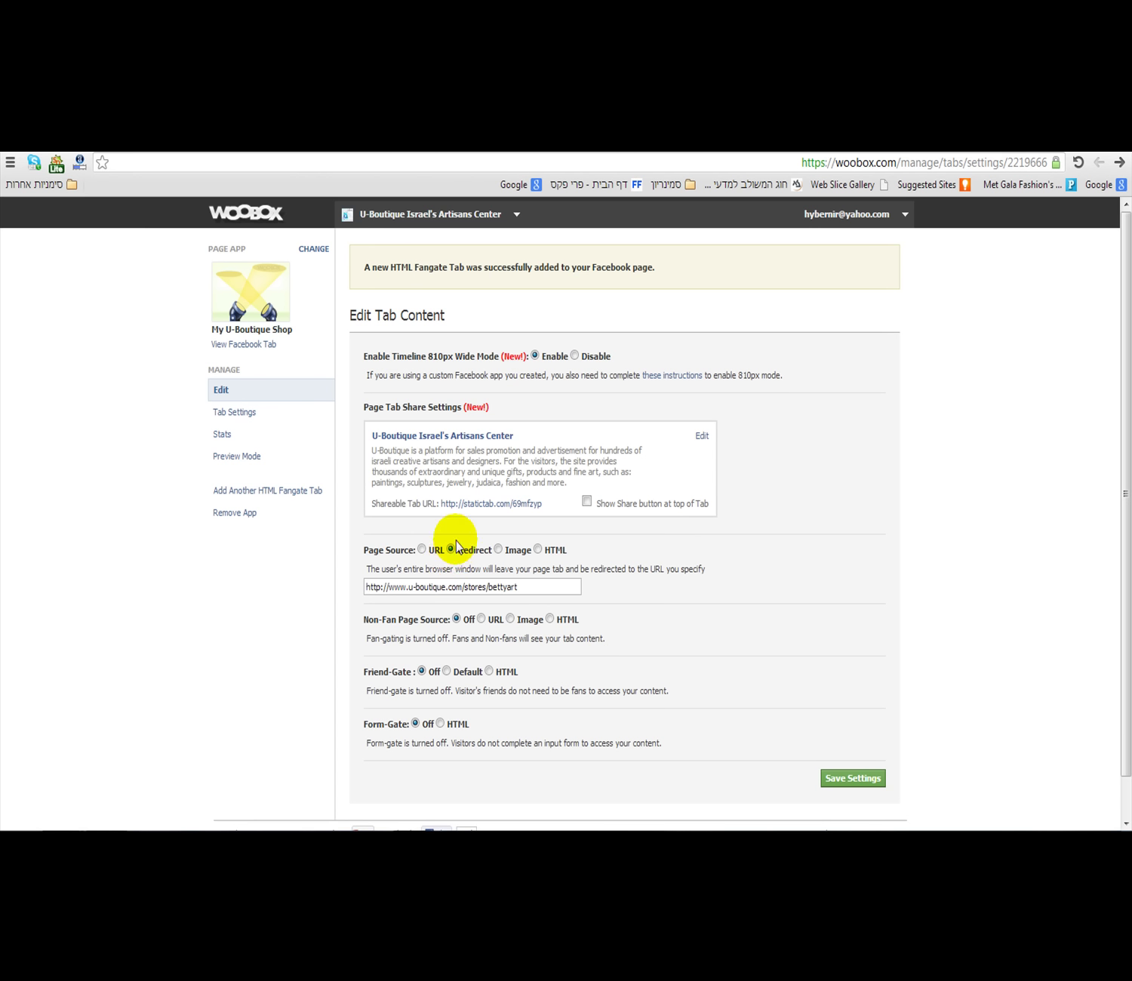
double_click(419, 587)
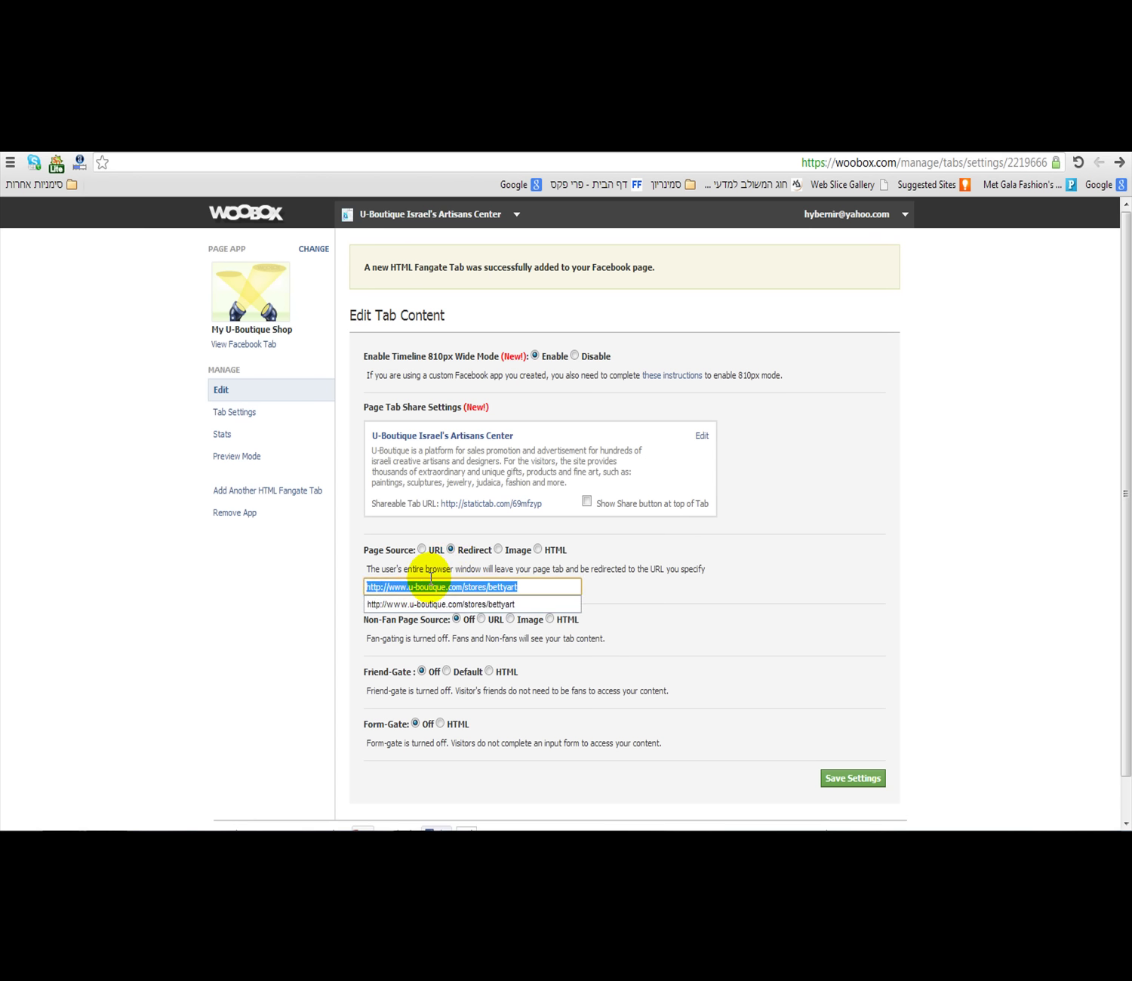
left_click(549, 604)
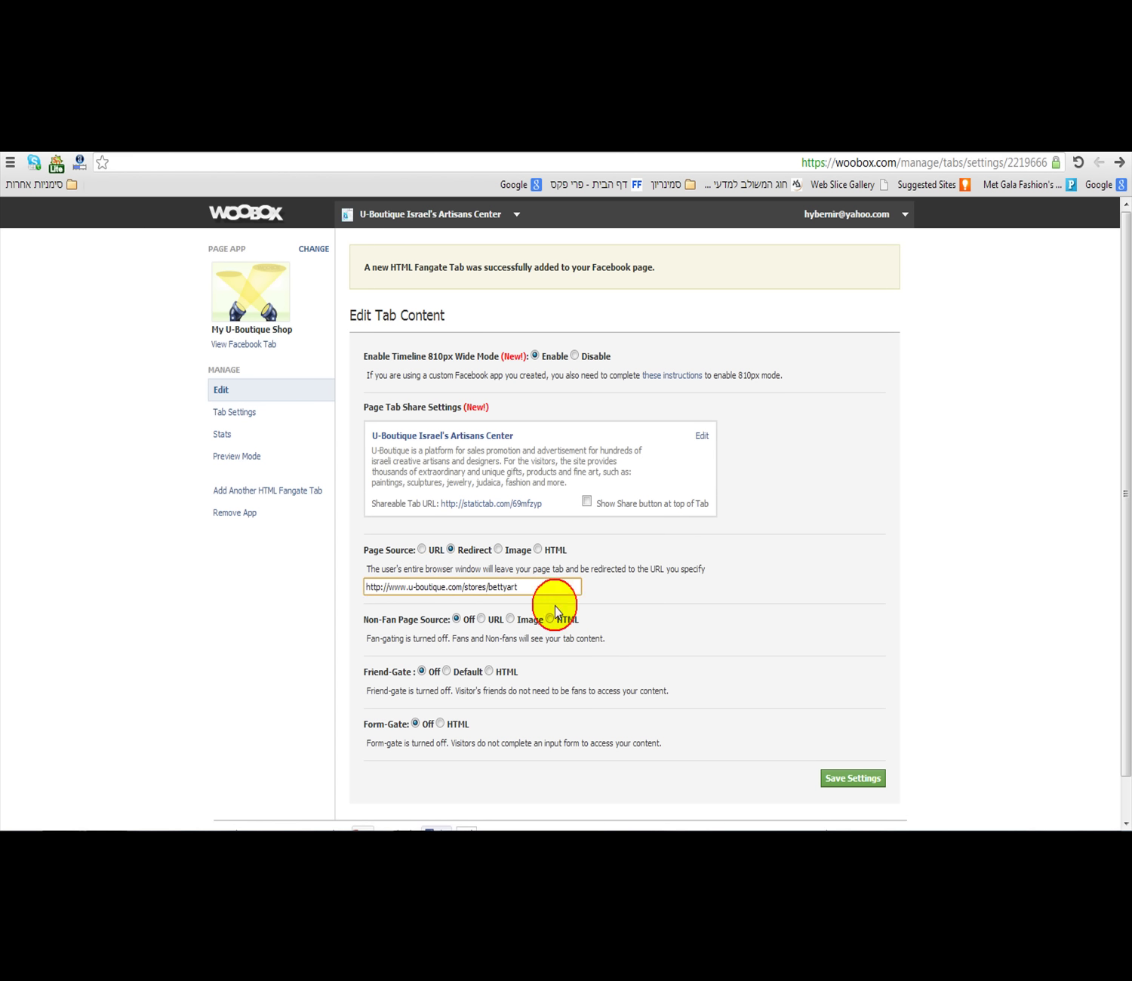
scroll(611, 619, "down", 1)
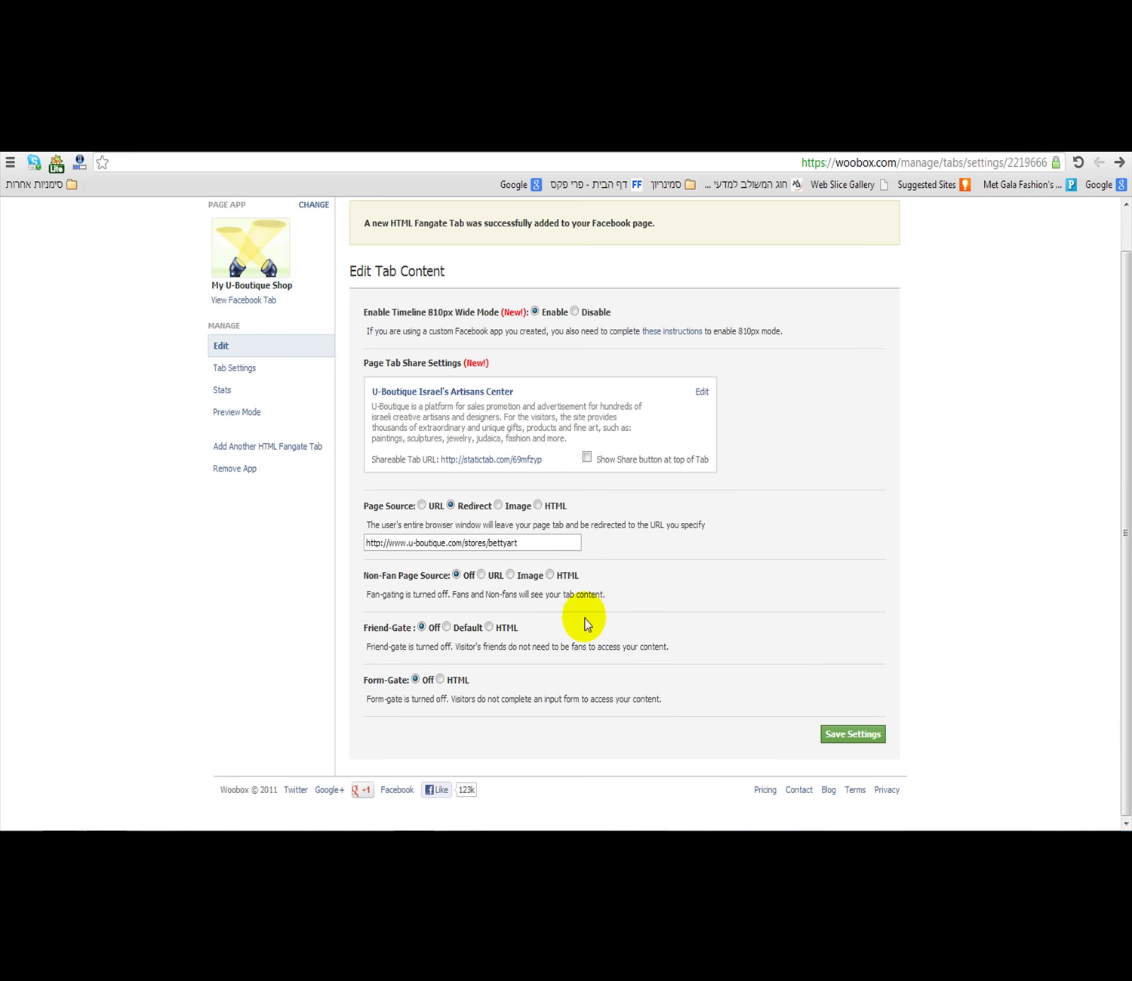
left_click(864, 739)
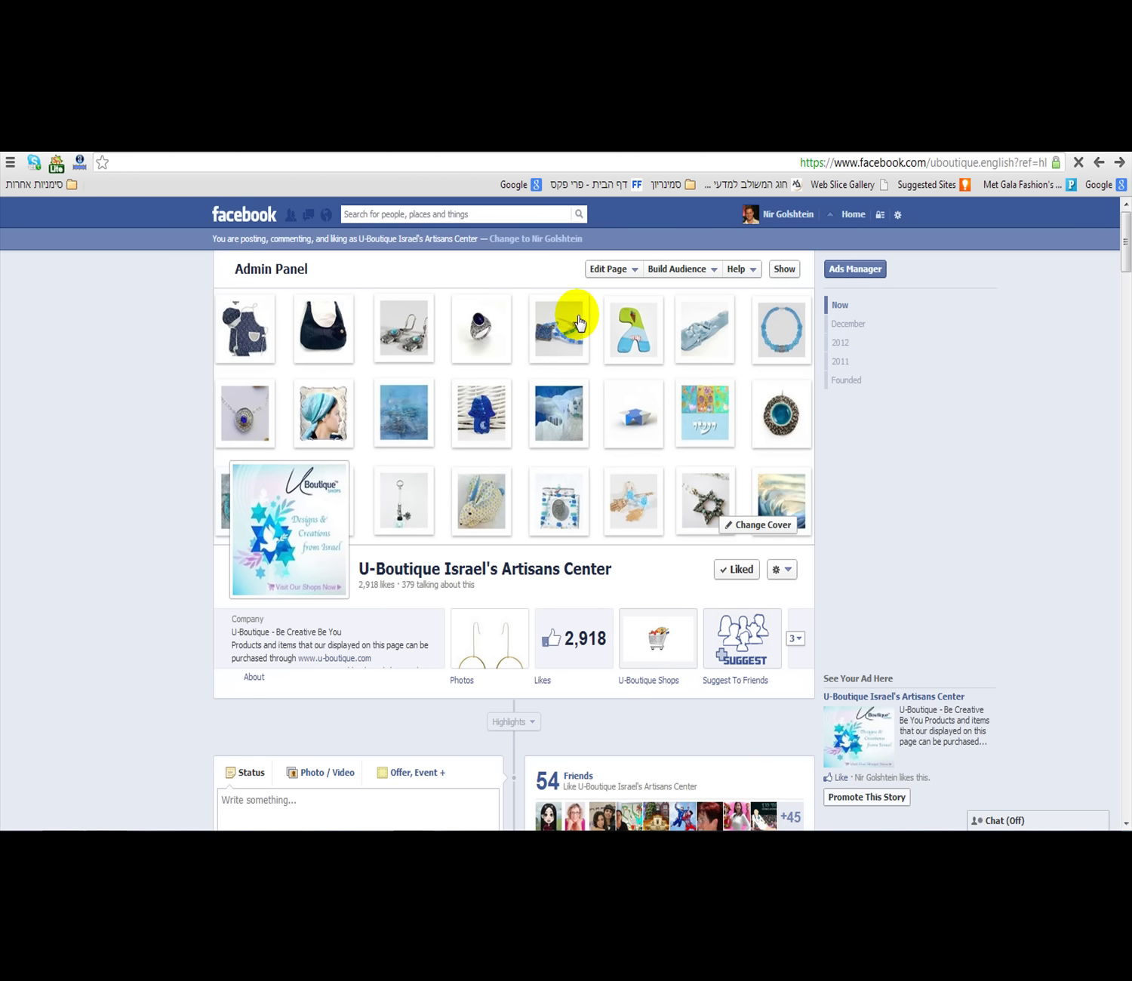
Step: Reload the Facebook page and open the Welcome tab, cancelling its redirect
key("F5")
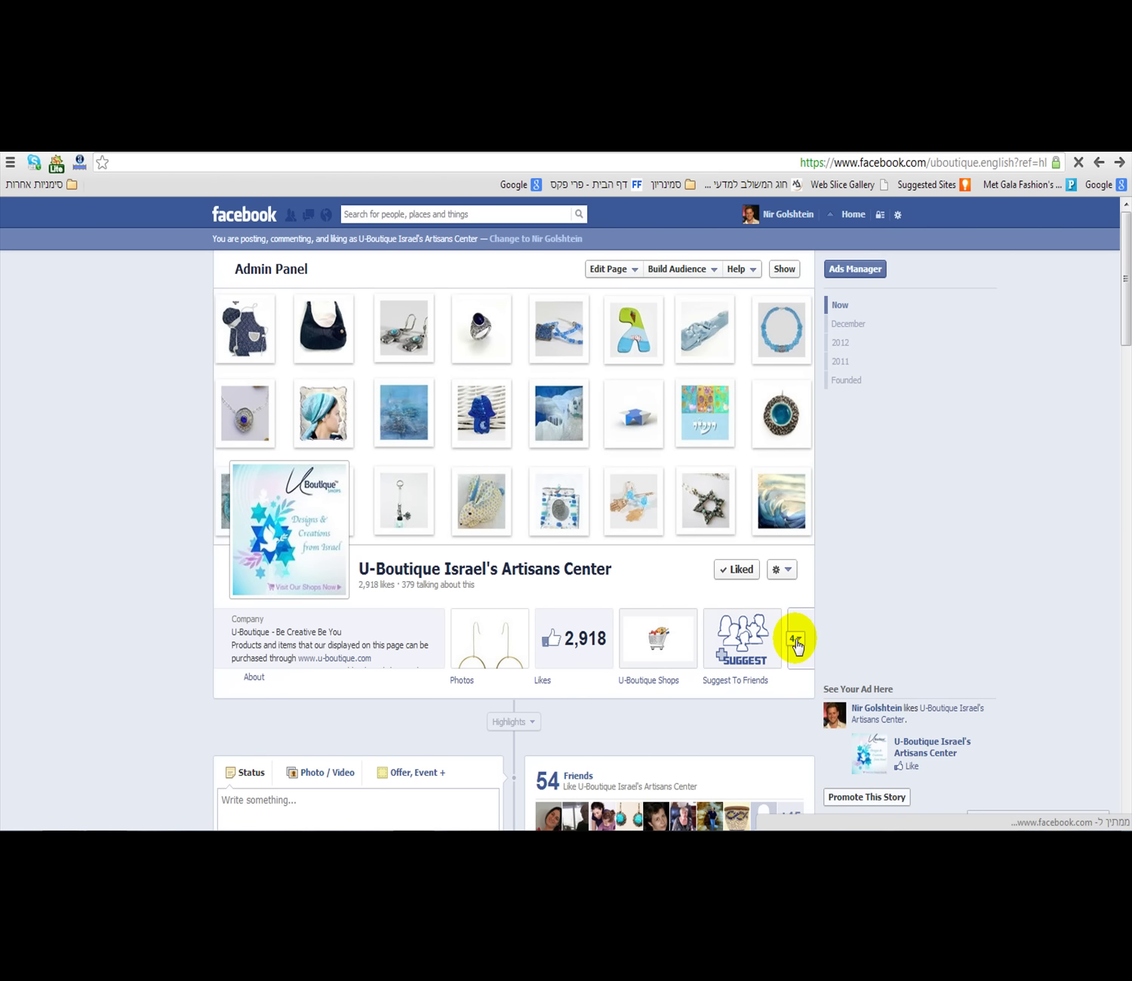
left_click(800, 643)
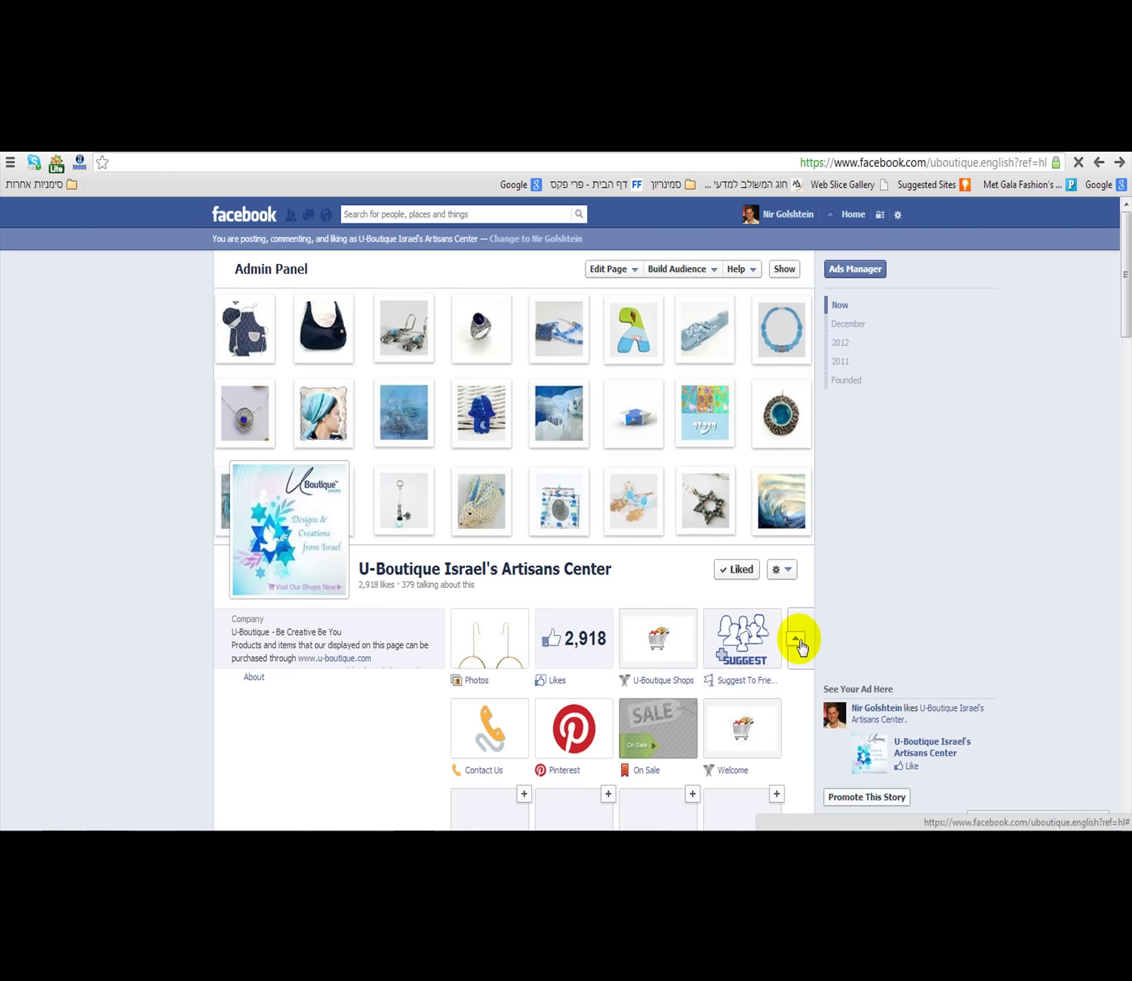
scroll(799, 644, "down", 1)
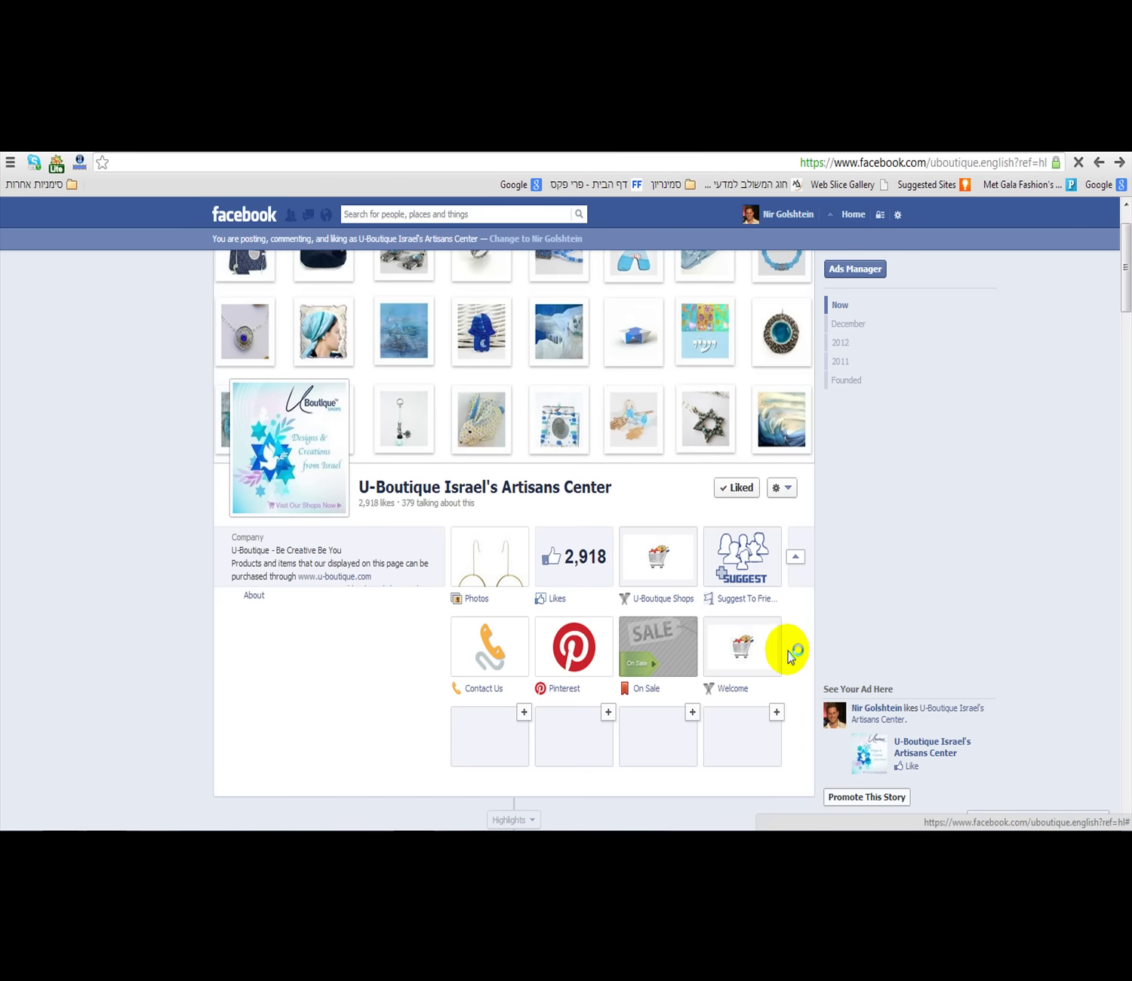
left_click(732, 688)
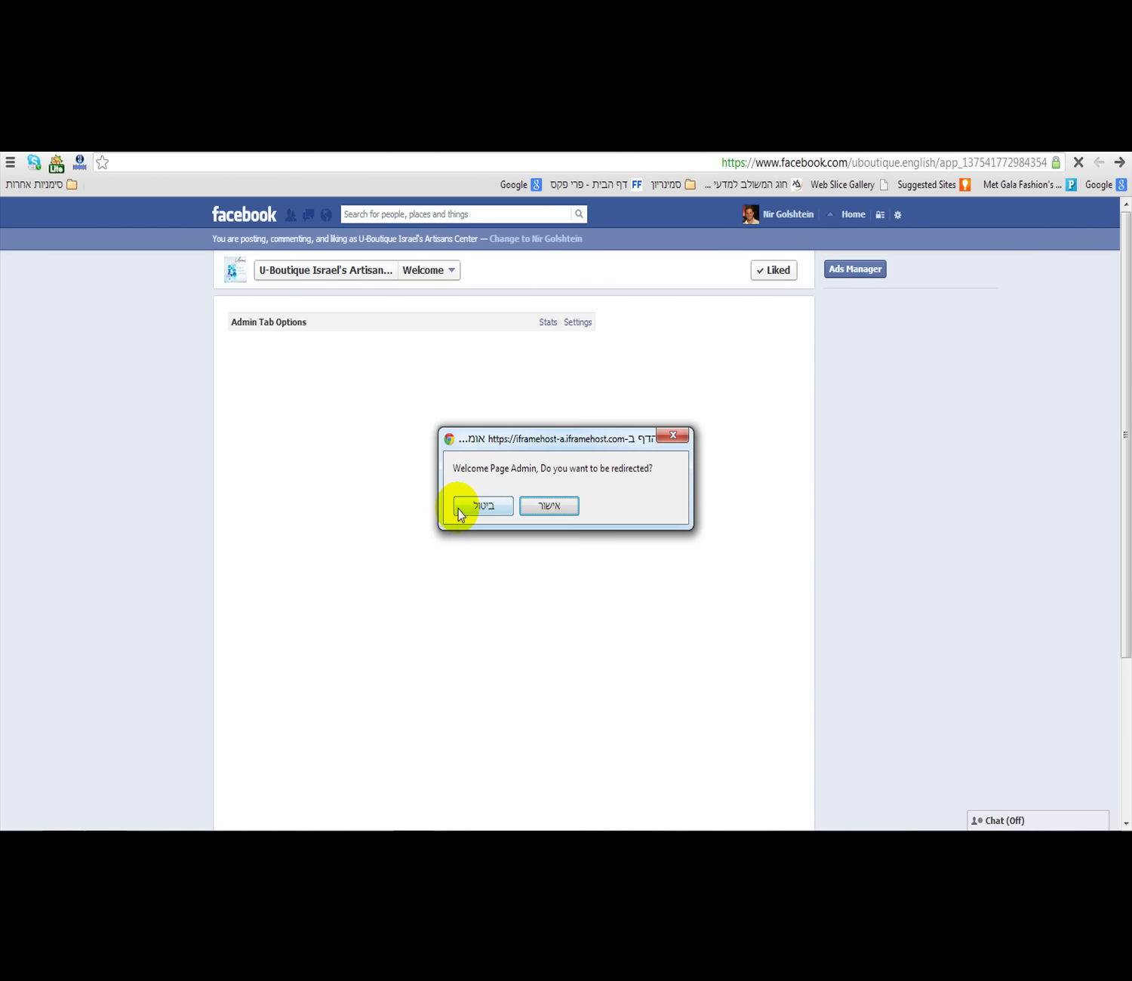
left_click(476, 511)
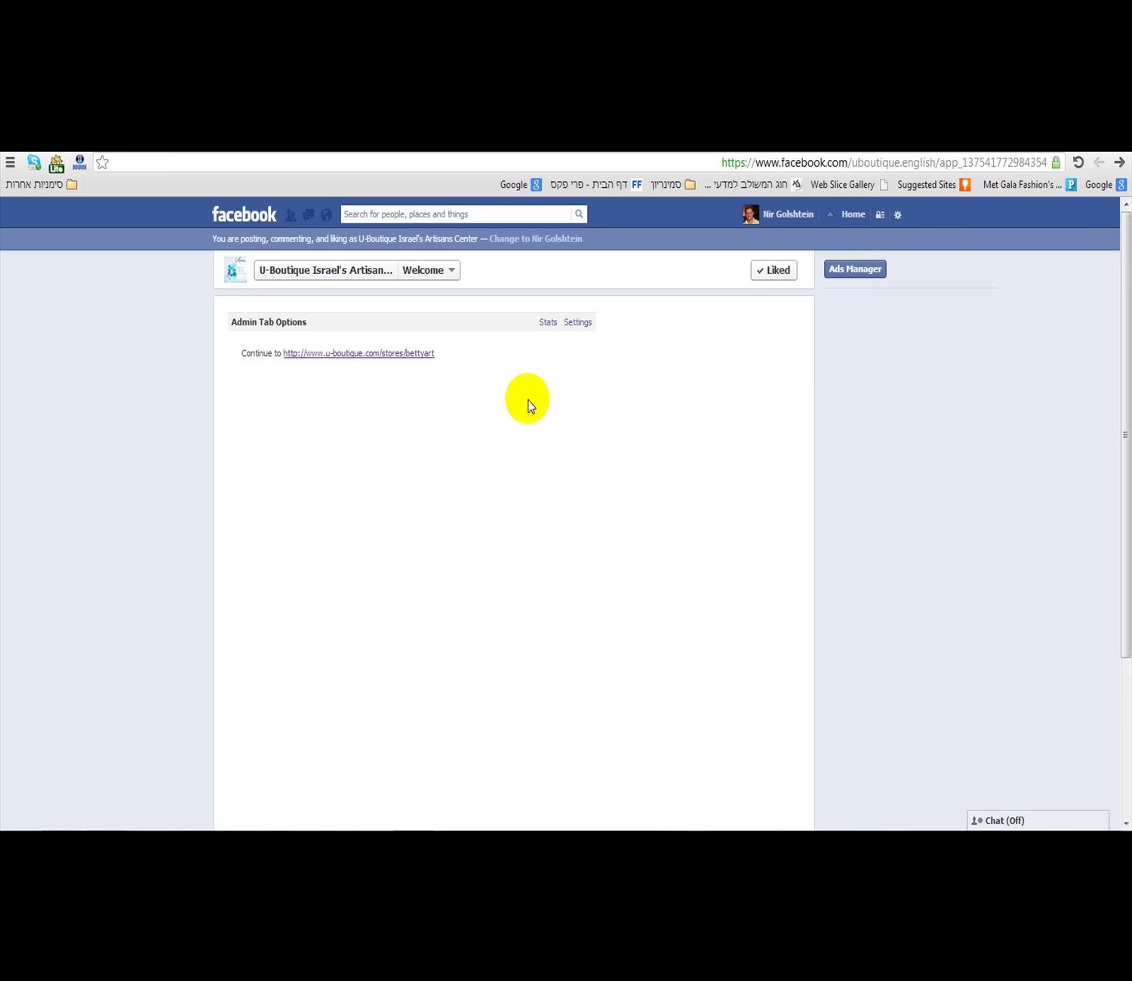
Step: In the tab's settings, set Tab Name to 'My U-Boutique Shop'
left_click(577, 330)
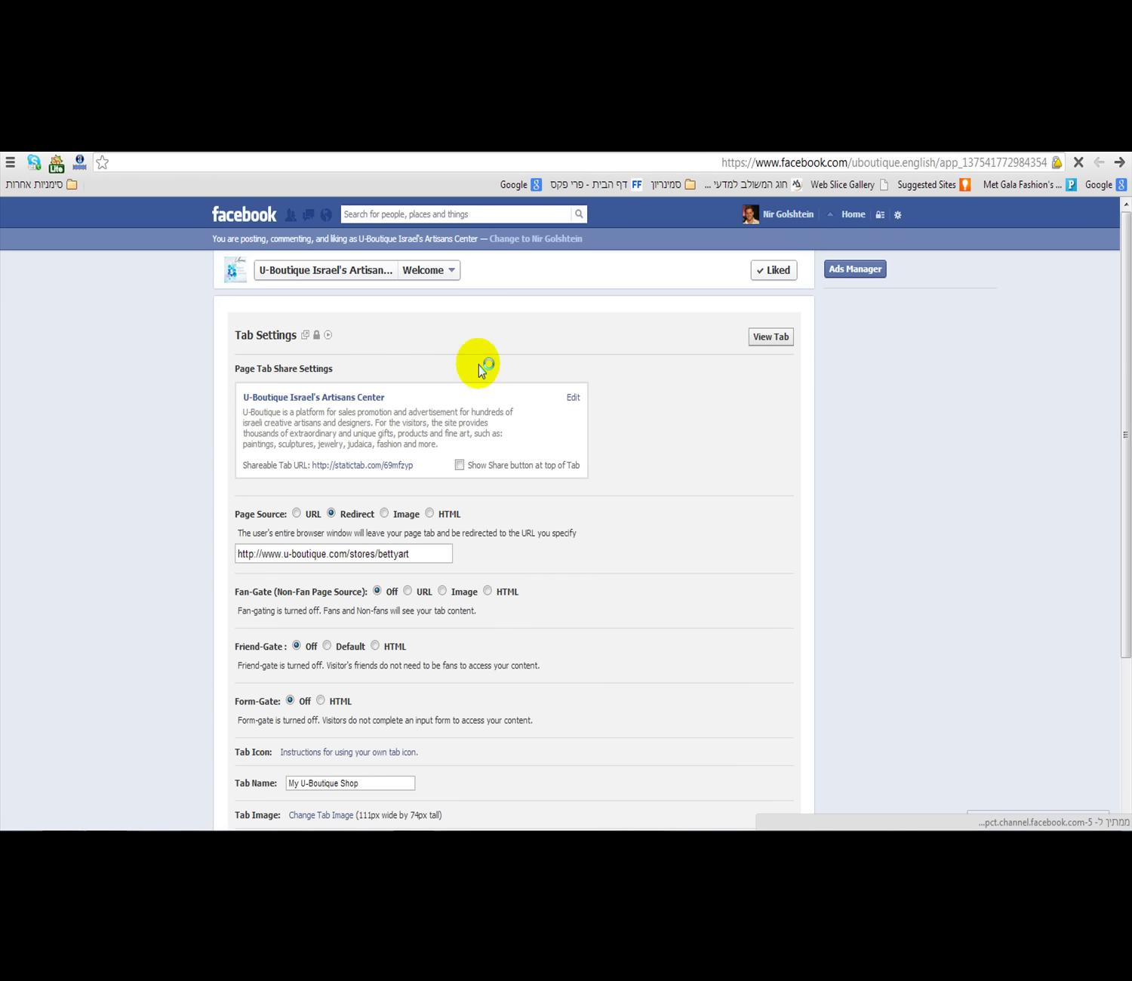
scroll(334, 408, "down", 1)
scroll(283, 451, "down", 1)
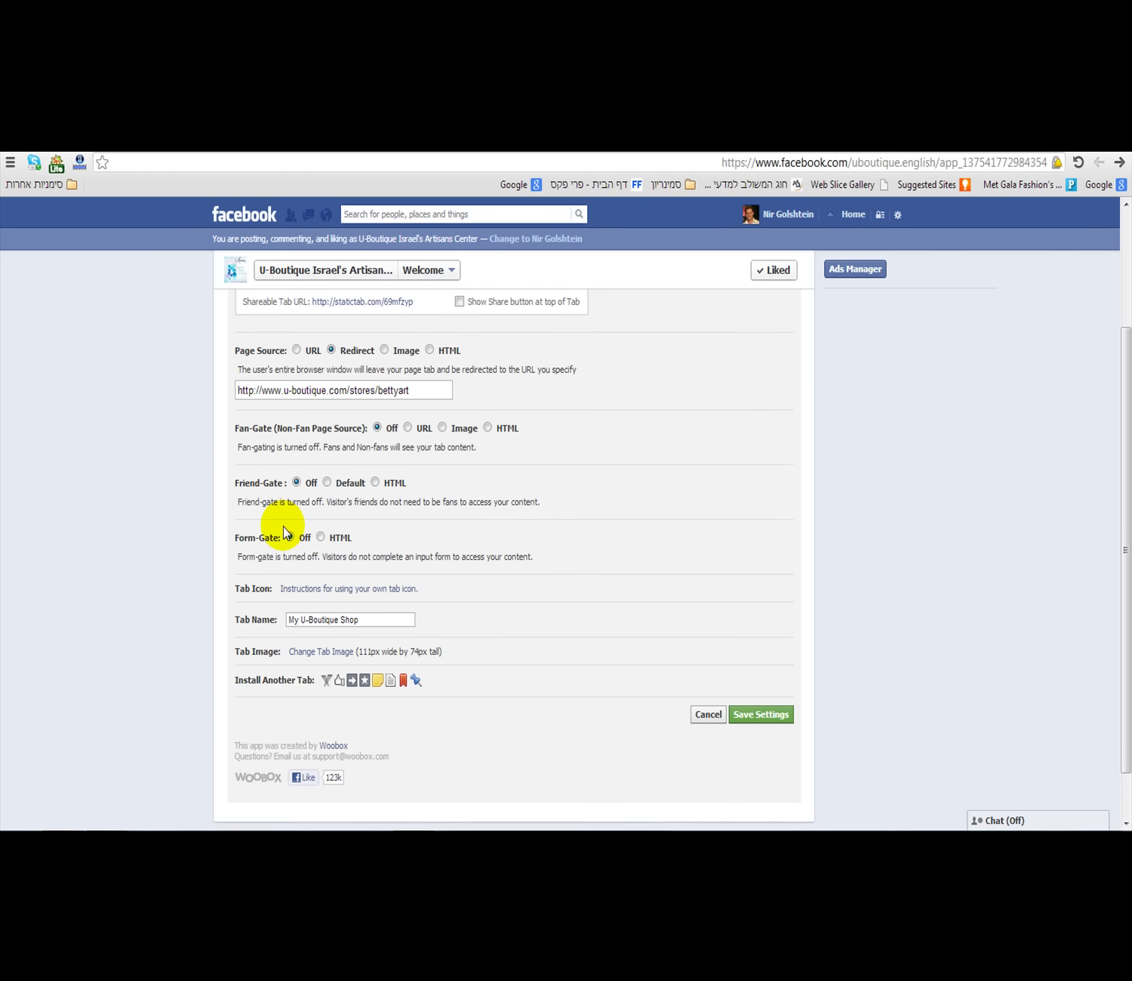
left_click(306, 618)
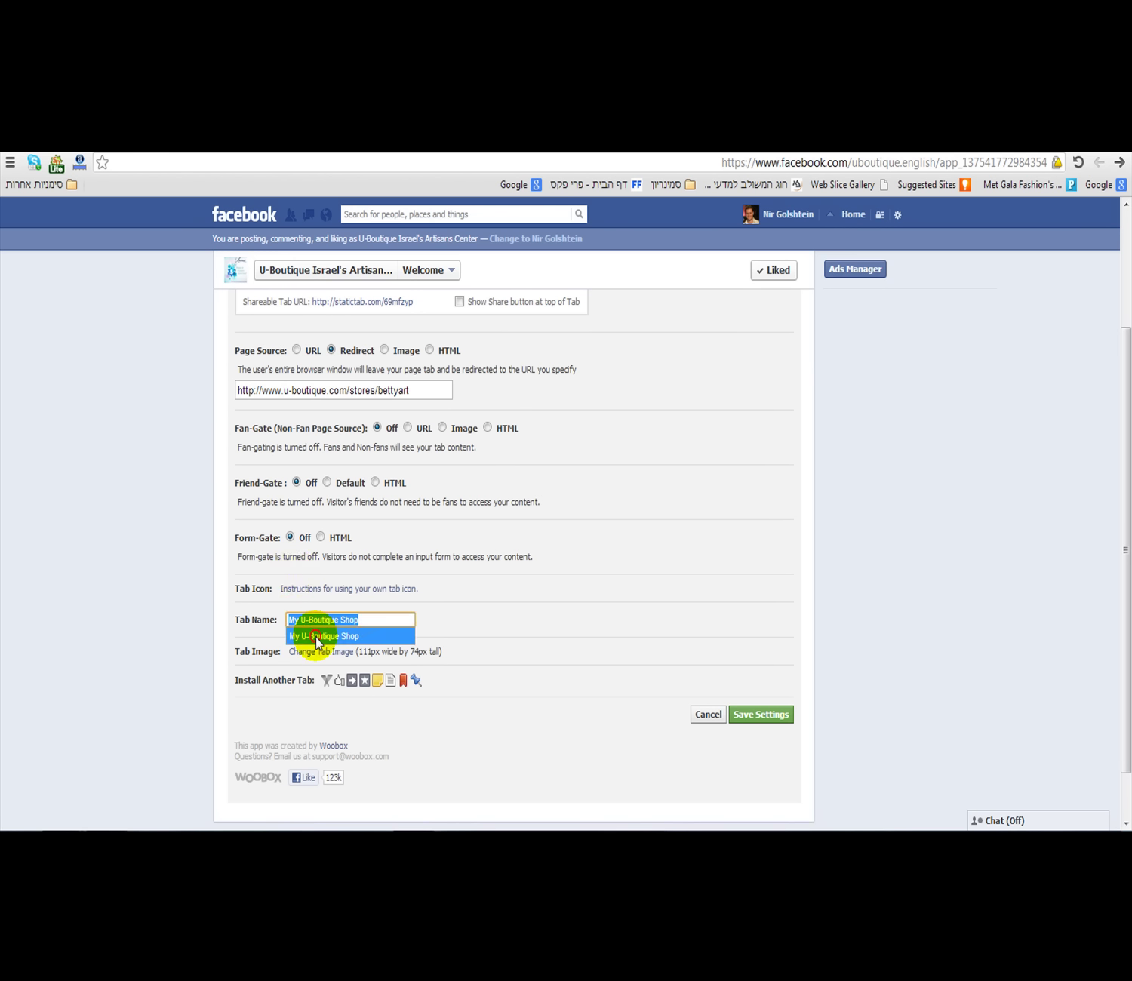
left_click(317, 639)
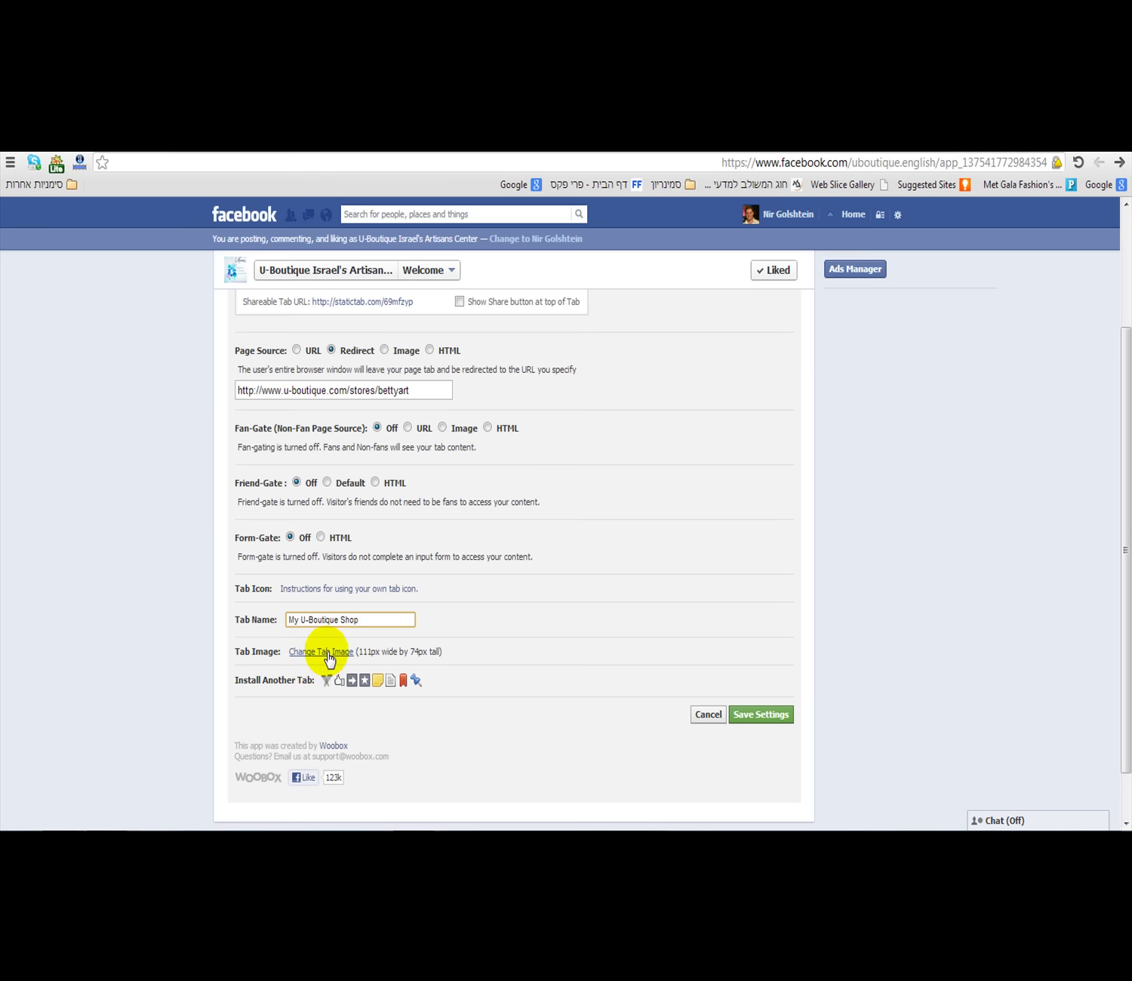
Step: Upload the cart picture as the tab image and save the settings
left_click(329, 656)
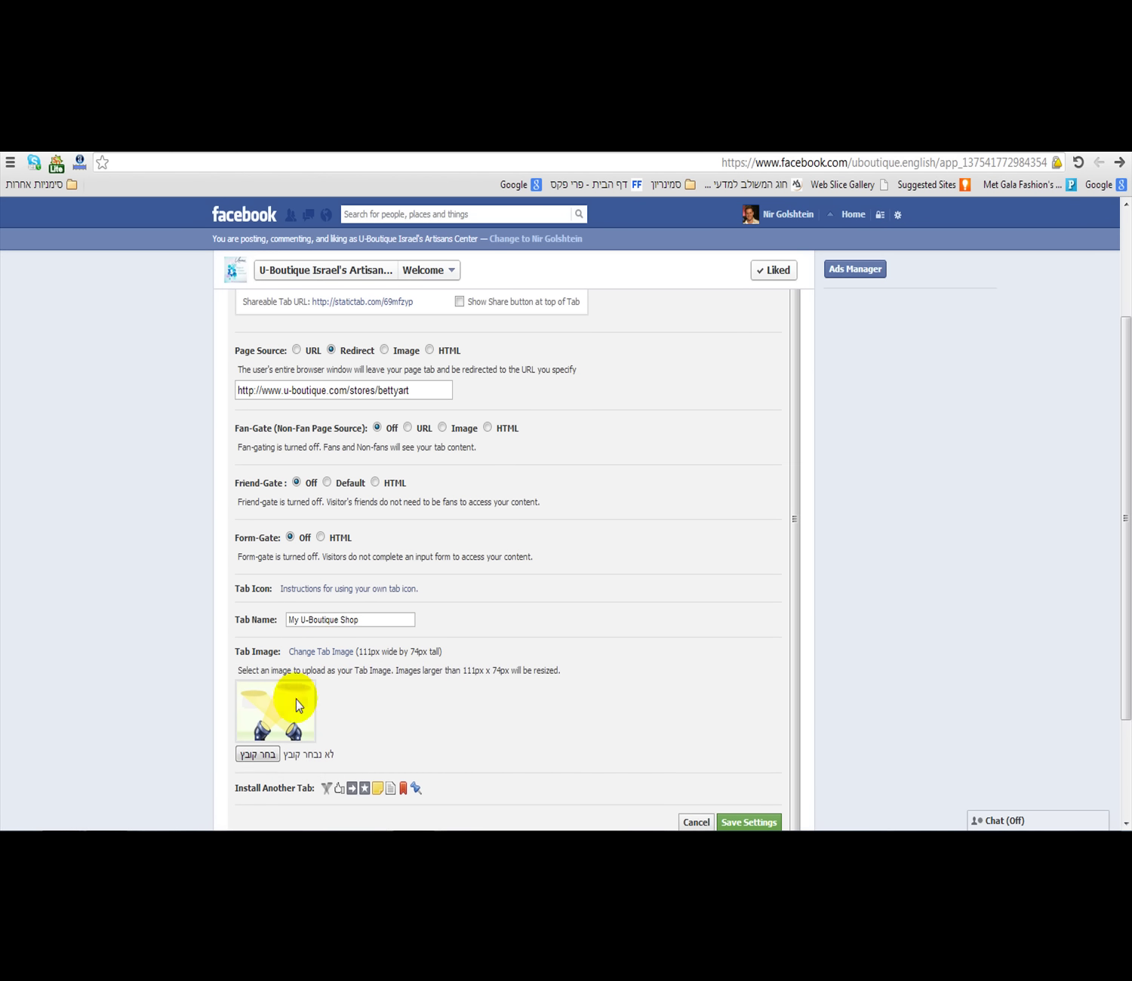
left_click(258, 754)
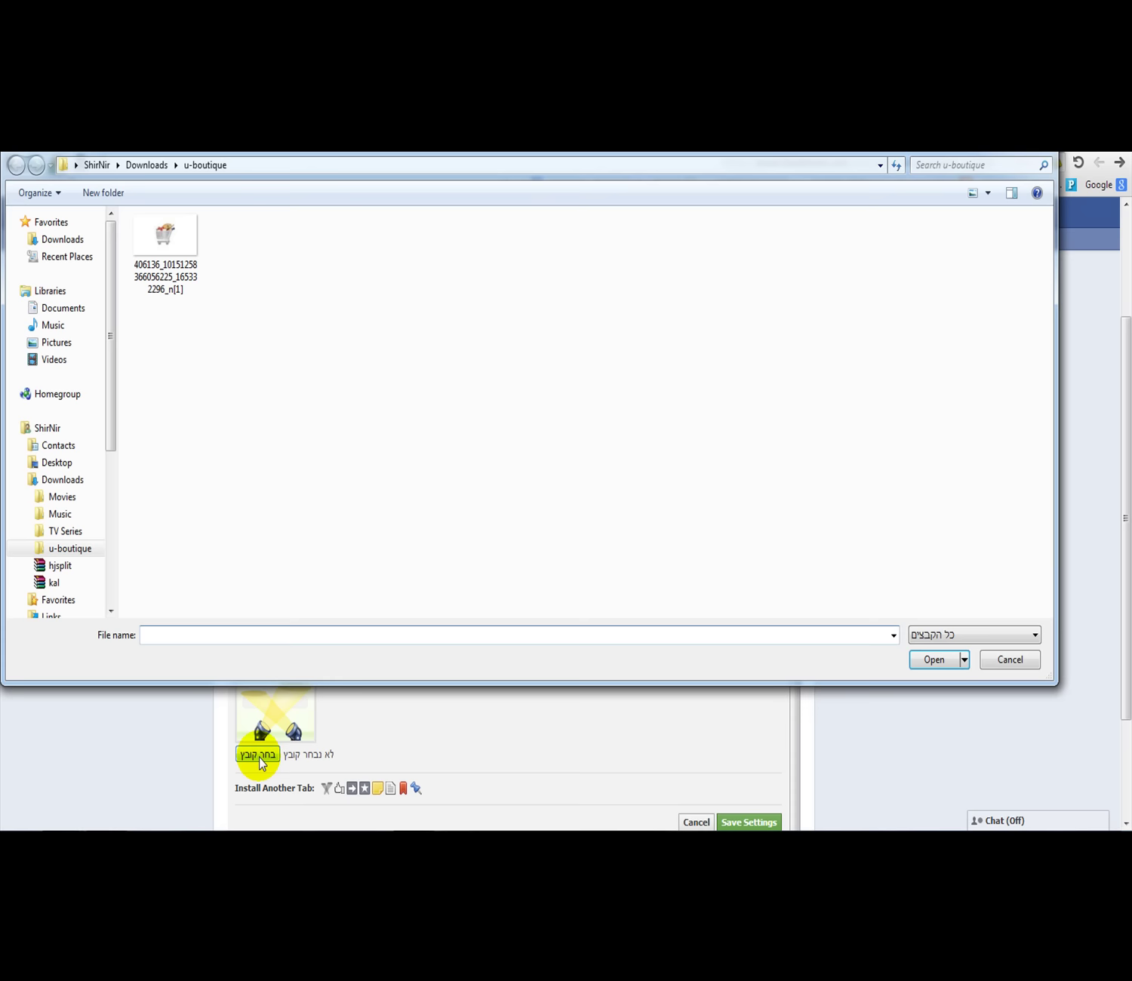
double_click(174, 277)
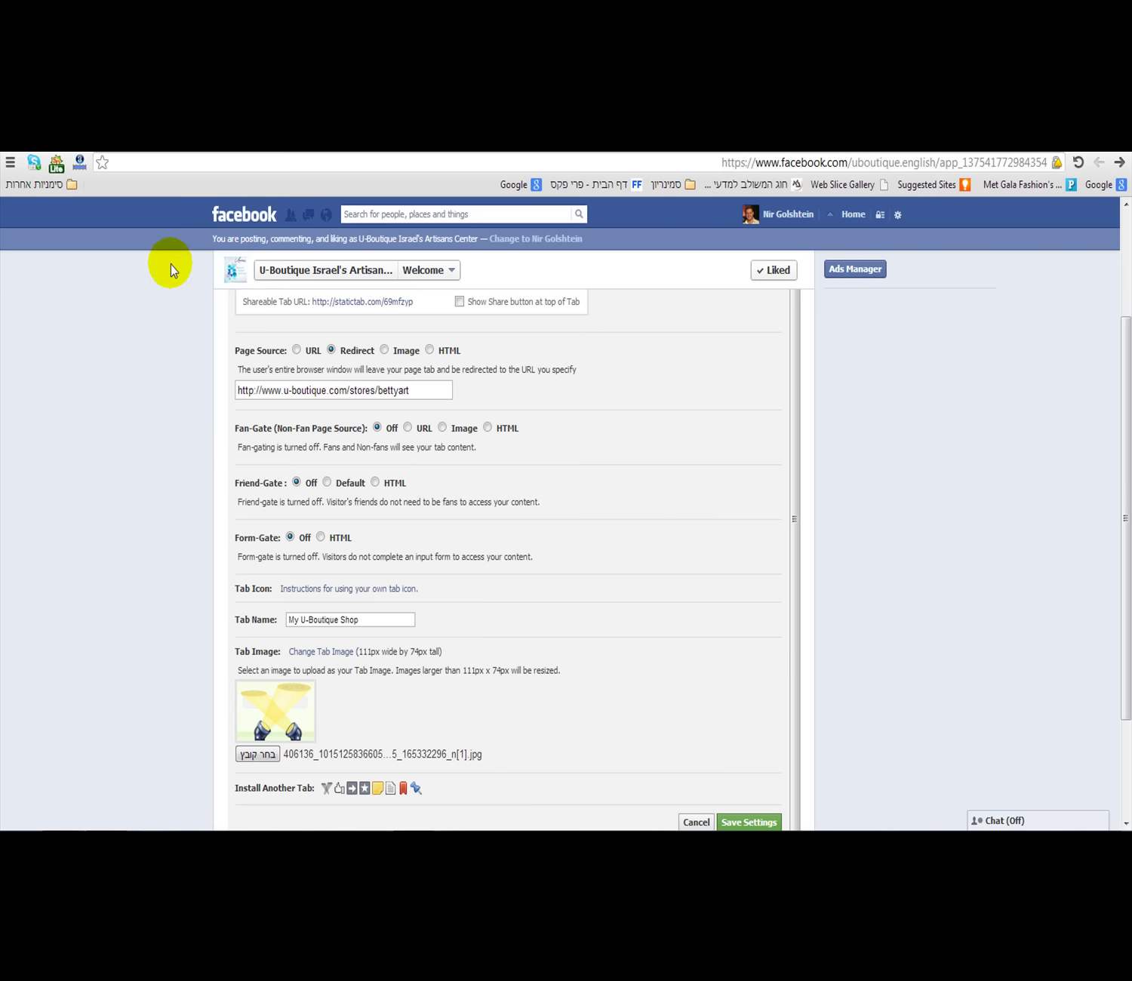
scroll(669, 683, "down", 1)
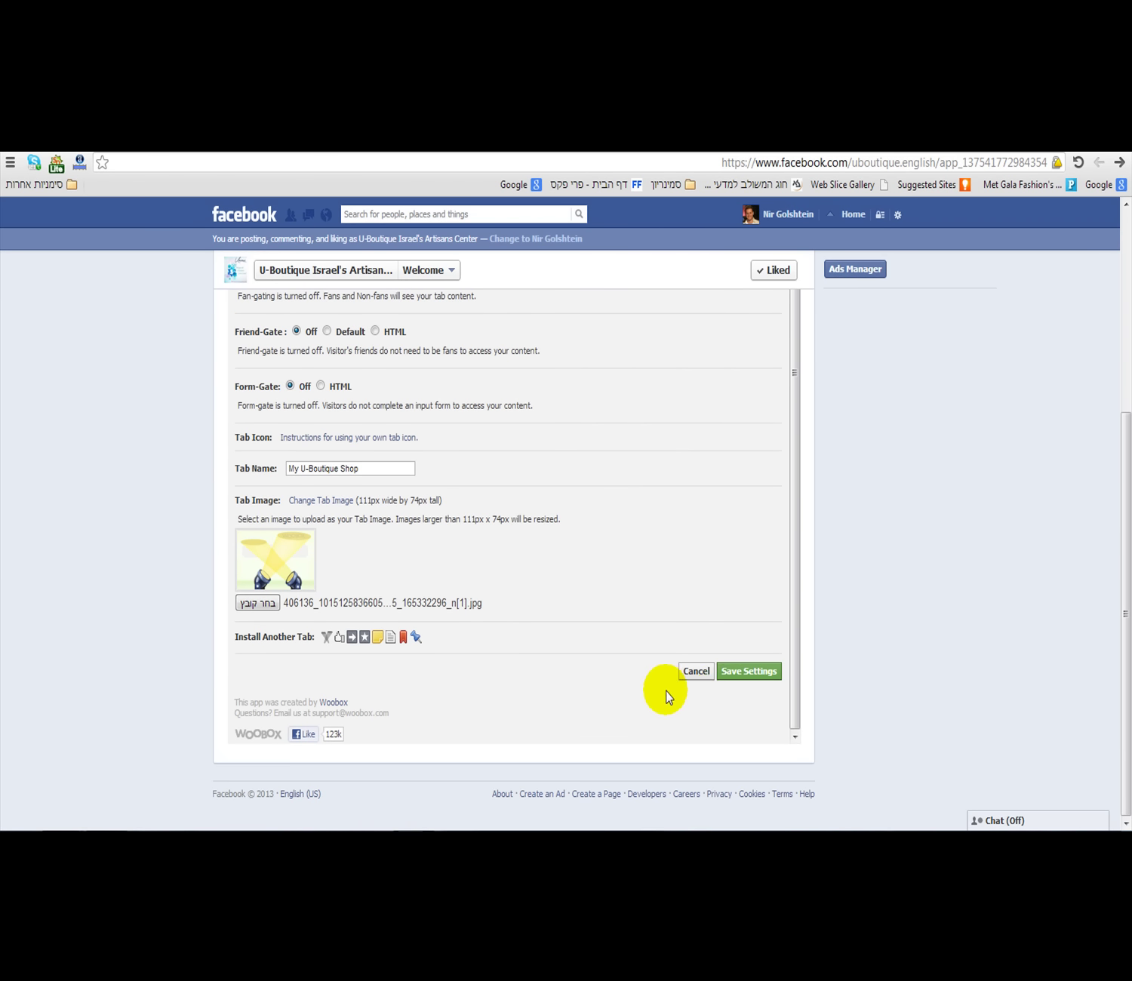
left_click(748, 672)
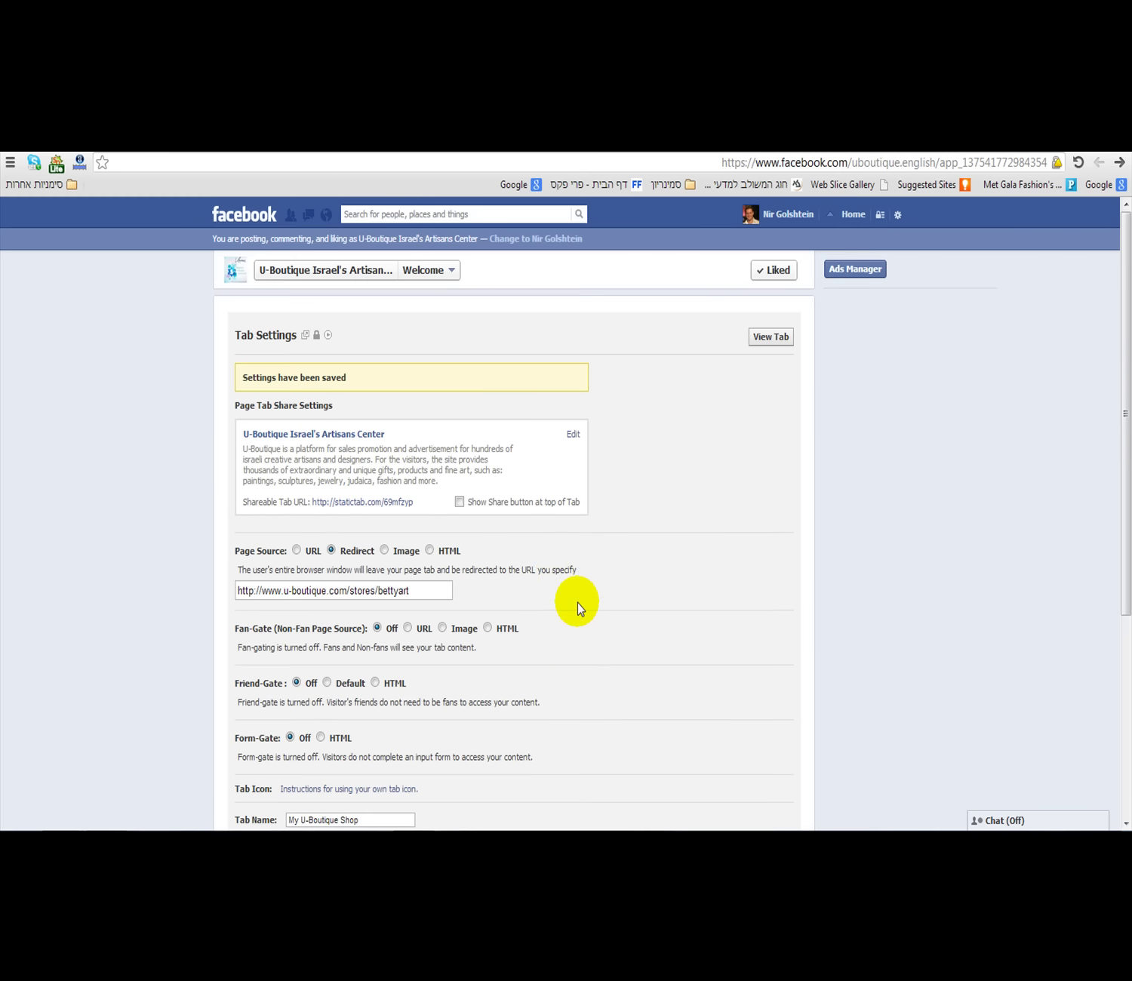
Step: View the saved tab and accept the redirect to the BettyArt store
left_click_drag(239, 377, 347, 381)
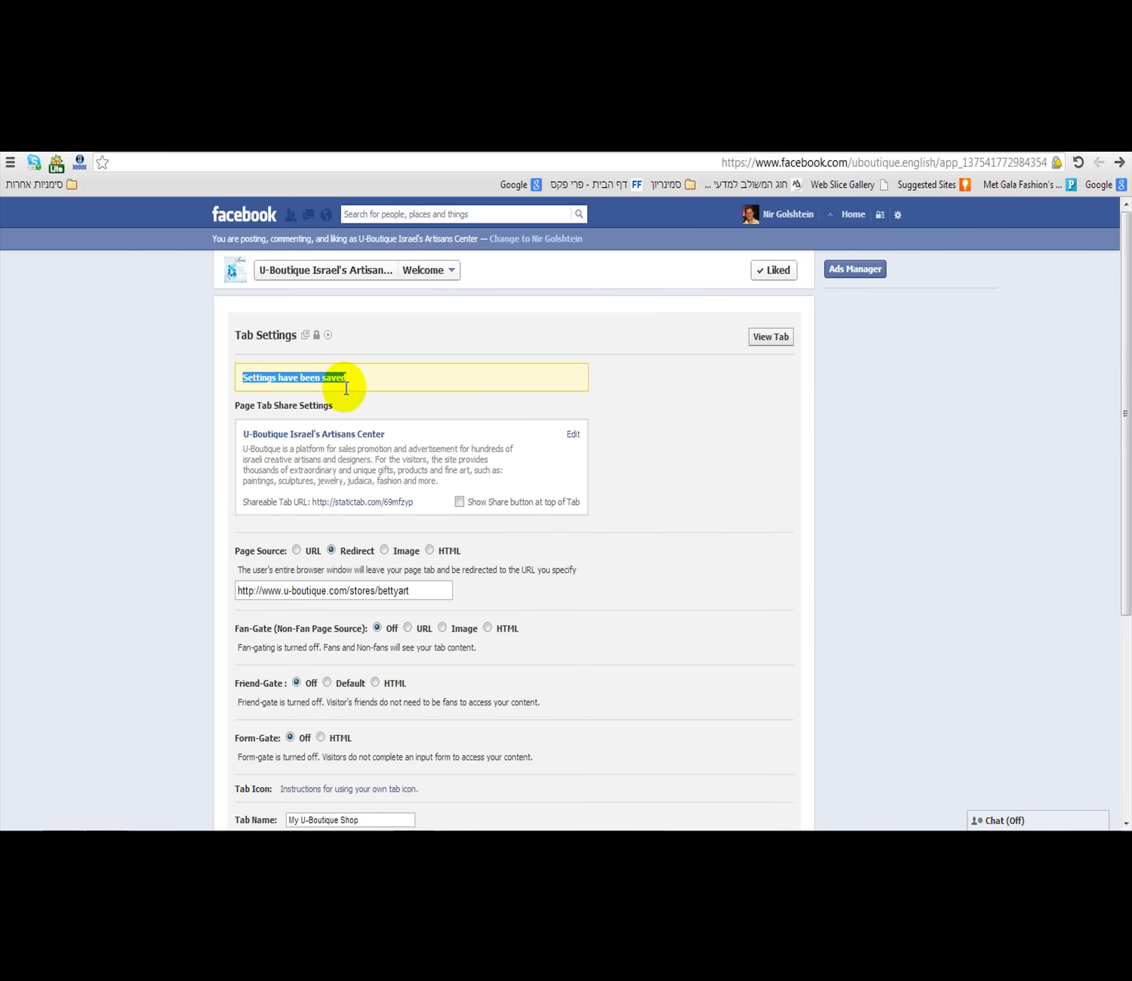
left_click(768, 338)
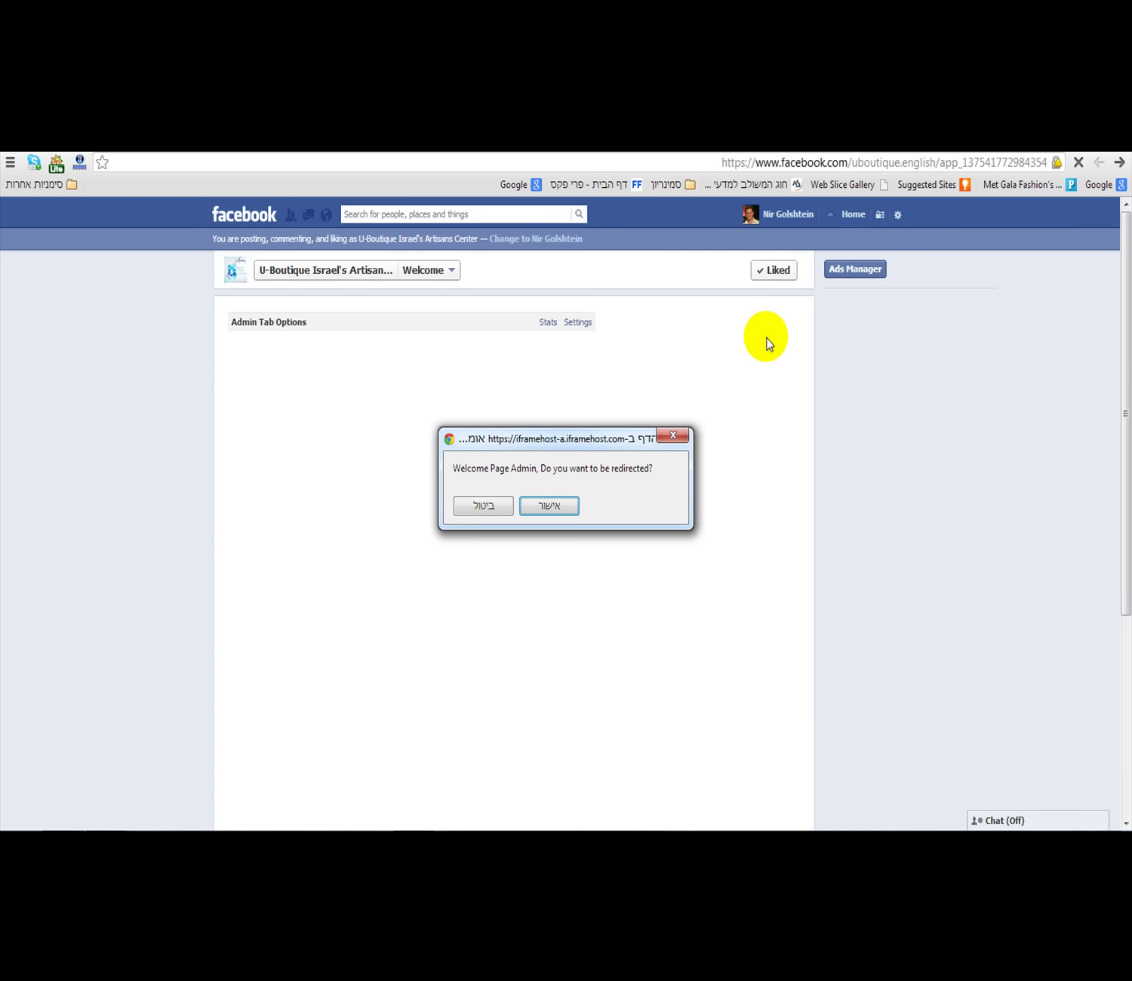
left_click(555, 511)
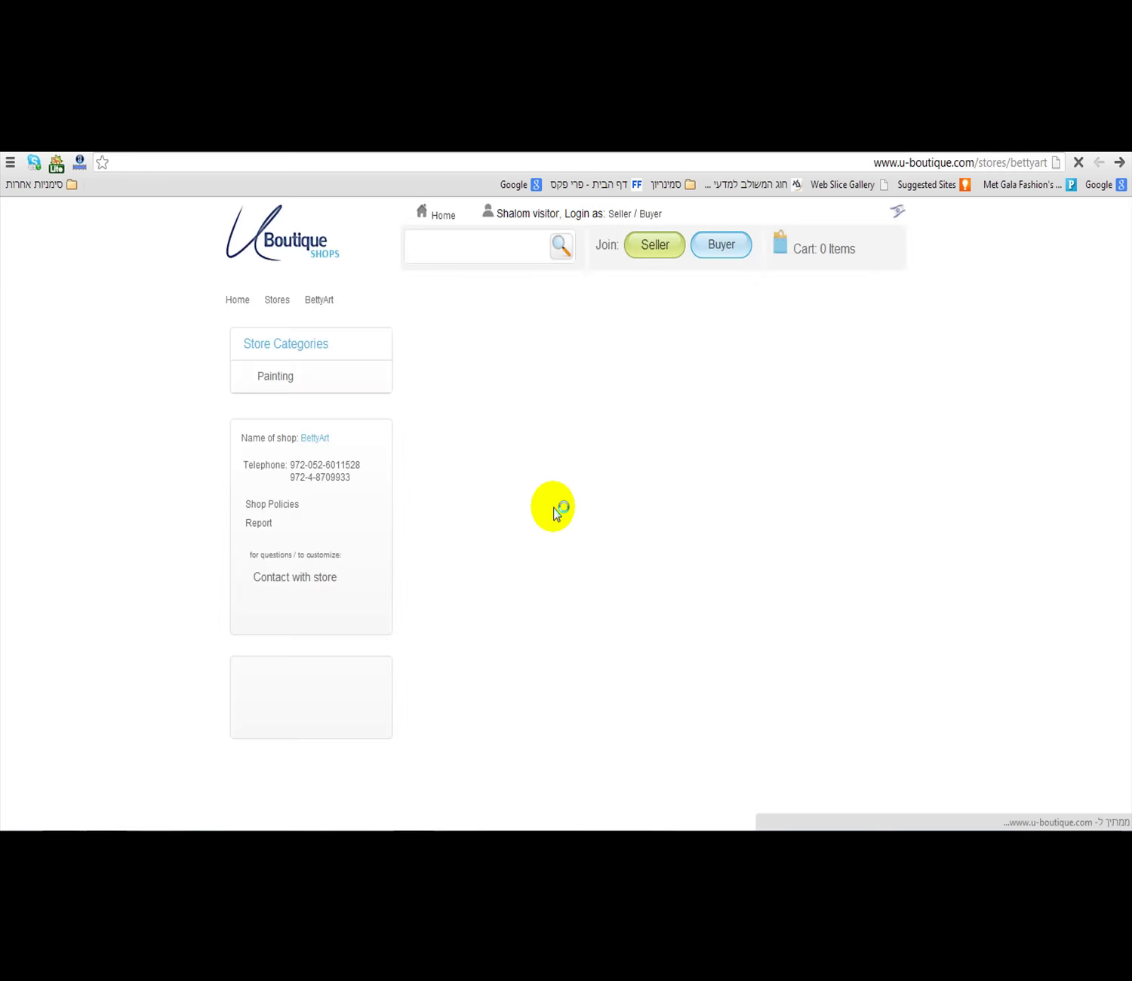
scroll(193, 440, "down", 5)
scroll(192, 440, "down", 3)
scroll(193, 440, "down", 3)
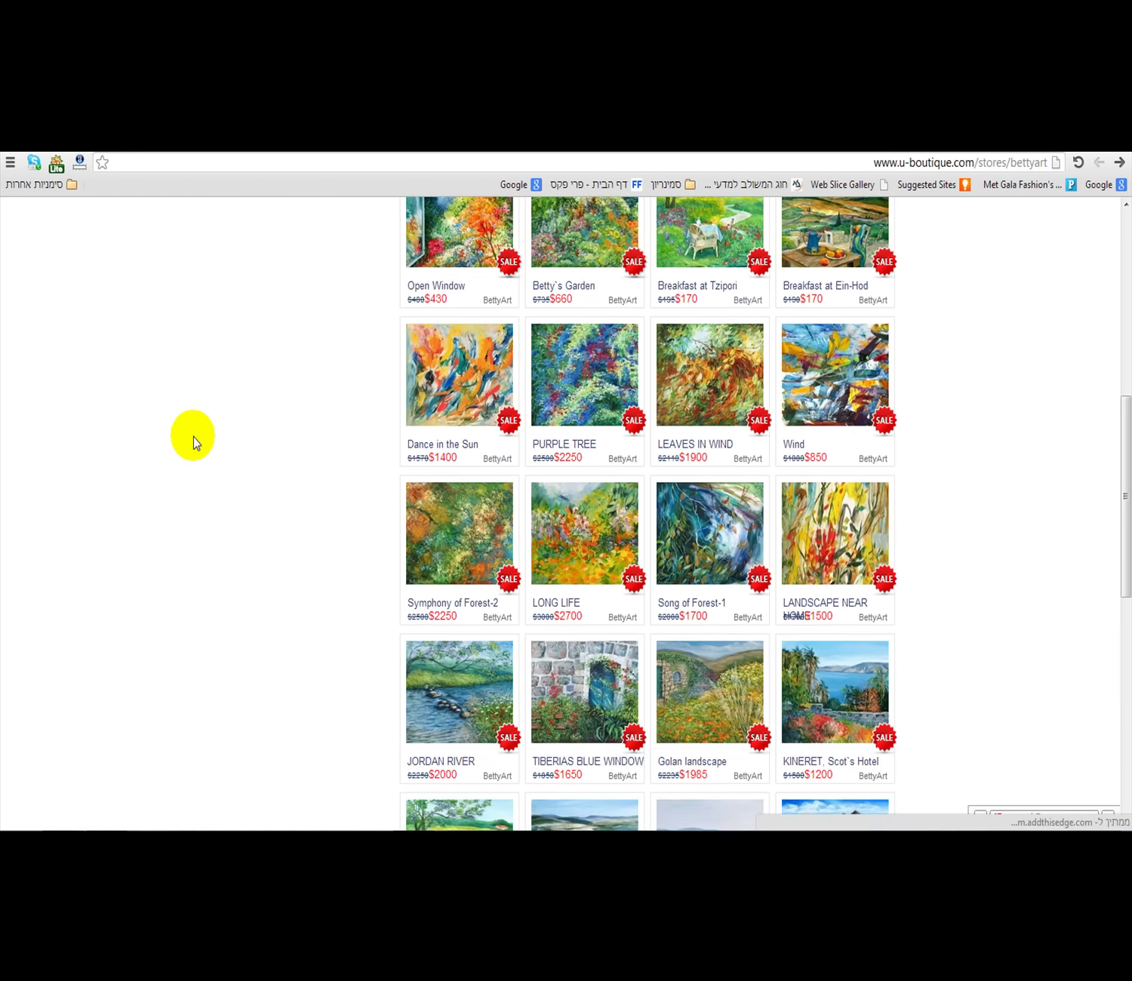
scroll(192, 440, "down", 3)
scroll(194, 440, "down", 3)
scroll(194, 435, "down", 3)
scroll(195, 435, "down", 3)
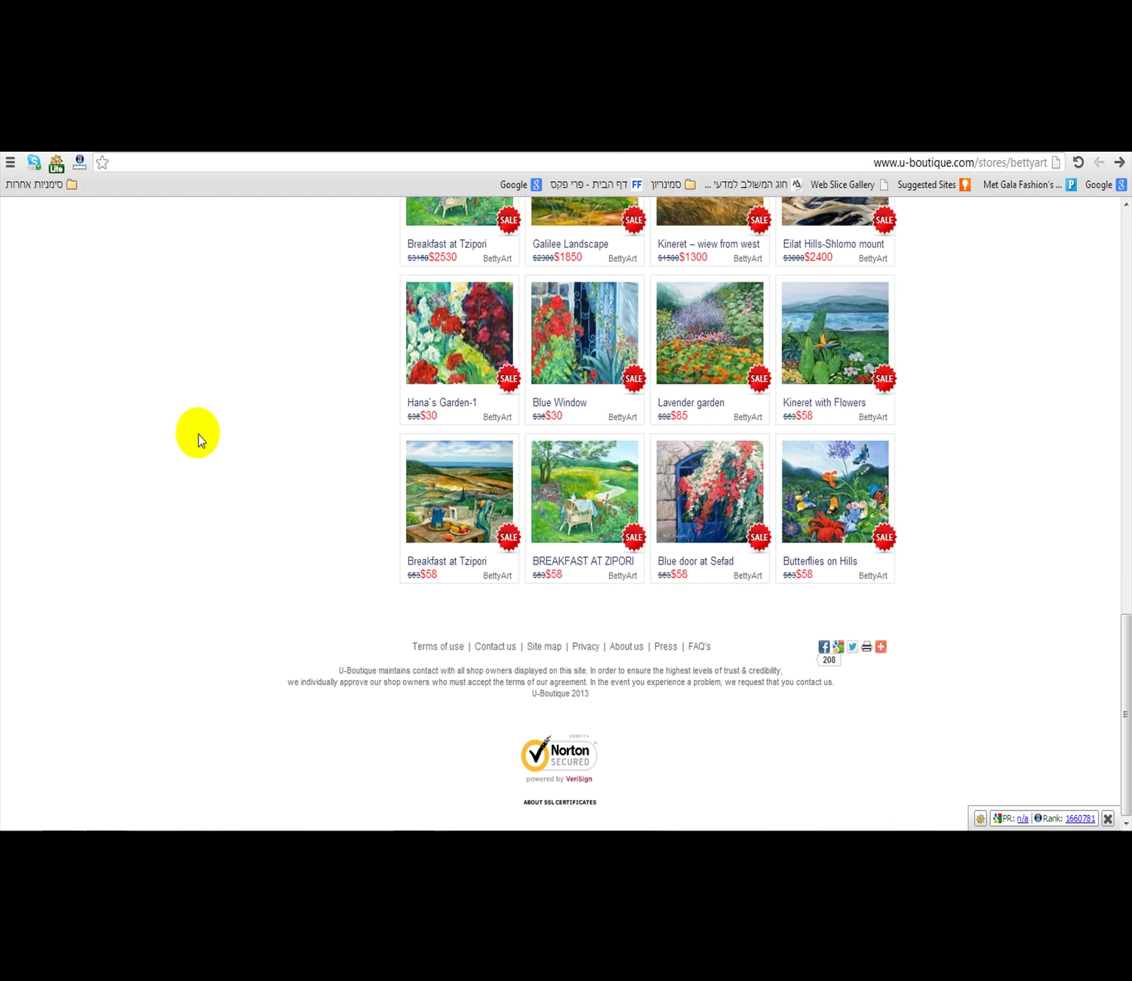